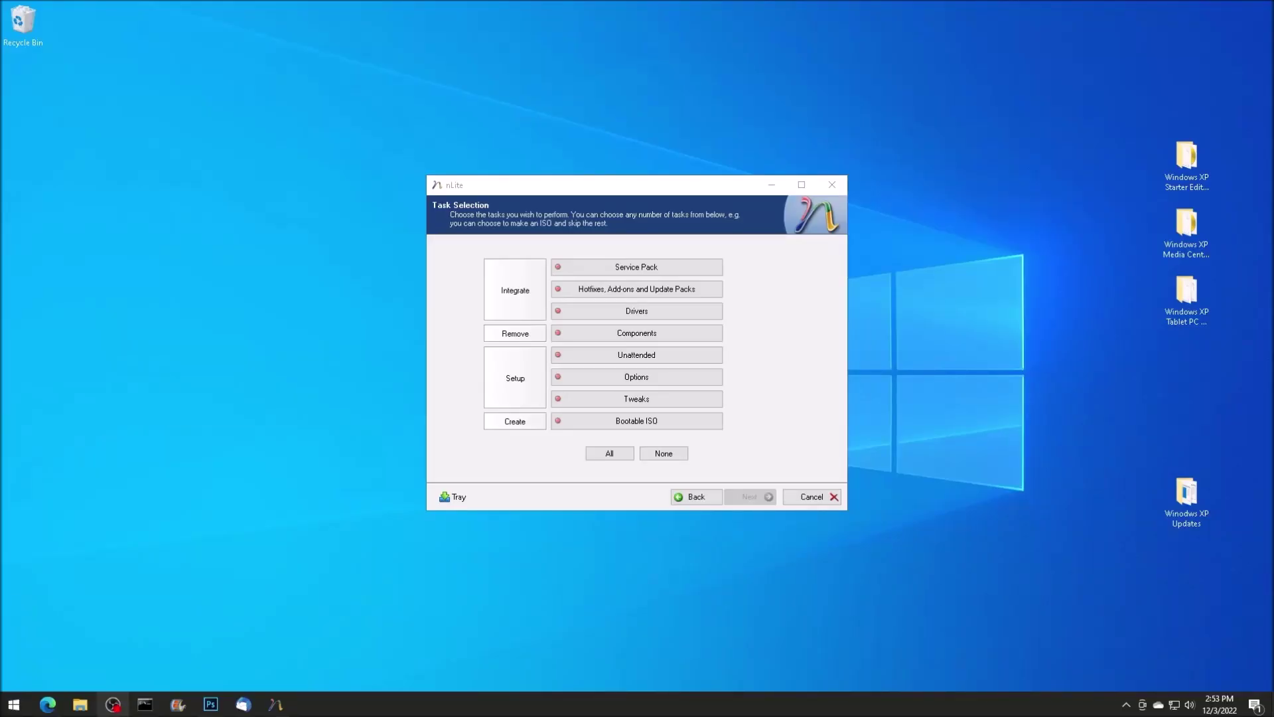
# Pick Components as the nLite task and advance to the Components page.
pyautogui.click(664, 340)
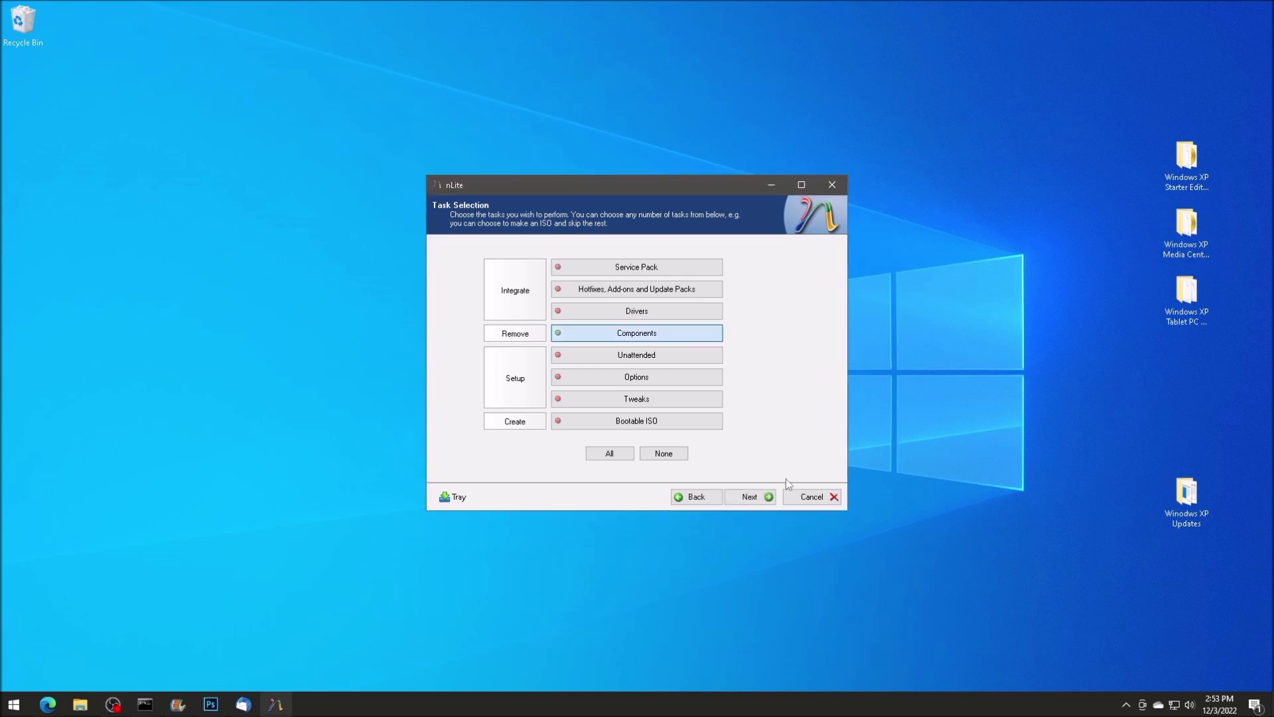
pyautogui.click(750, 497)
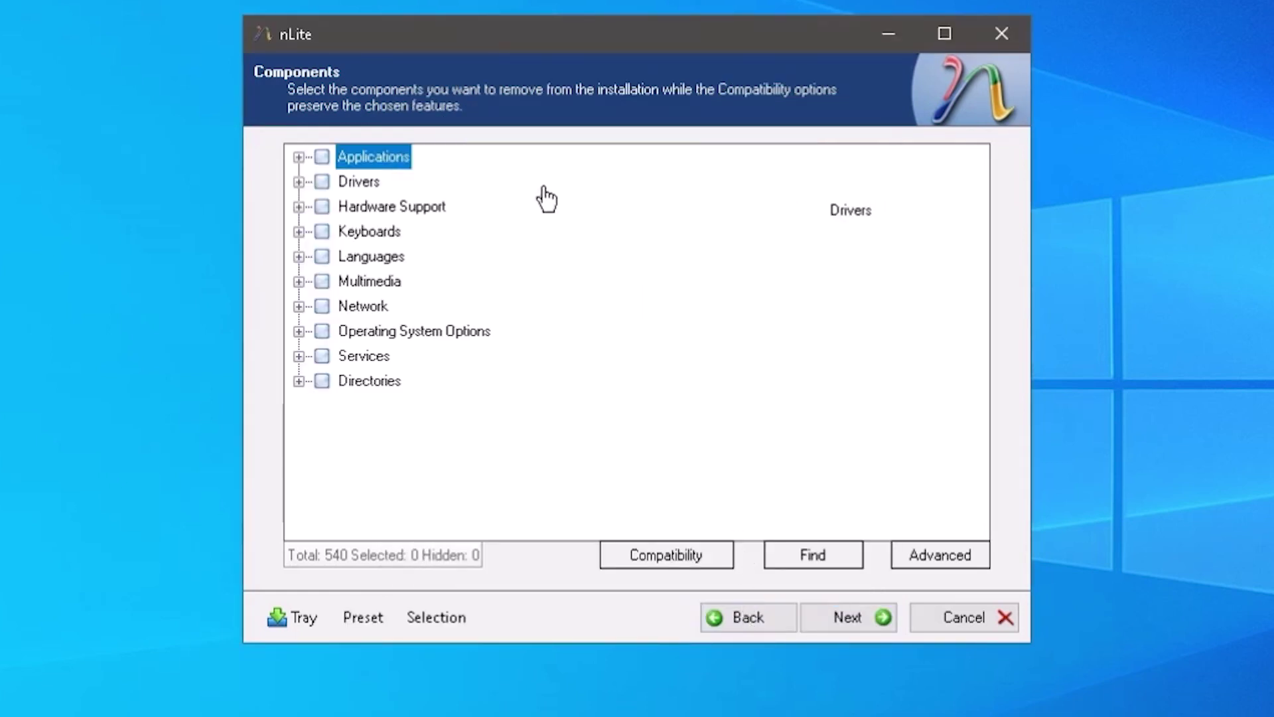
# Mark every category, Applications through Directories, for removal.
pyautogui.click(299, 158)
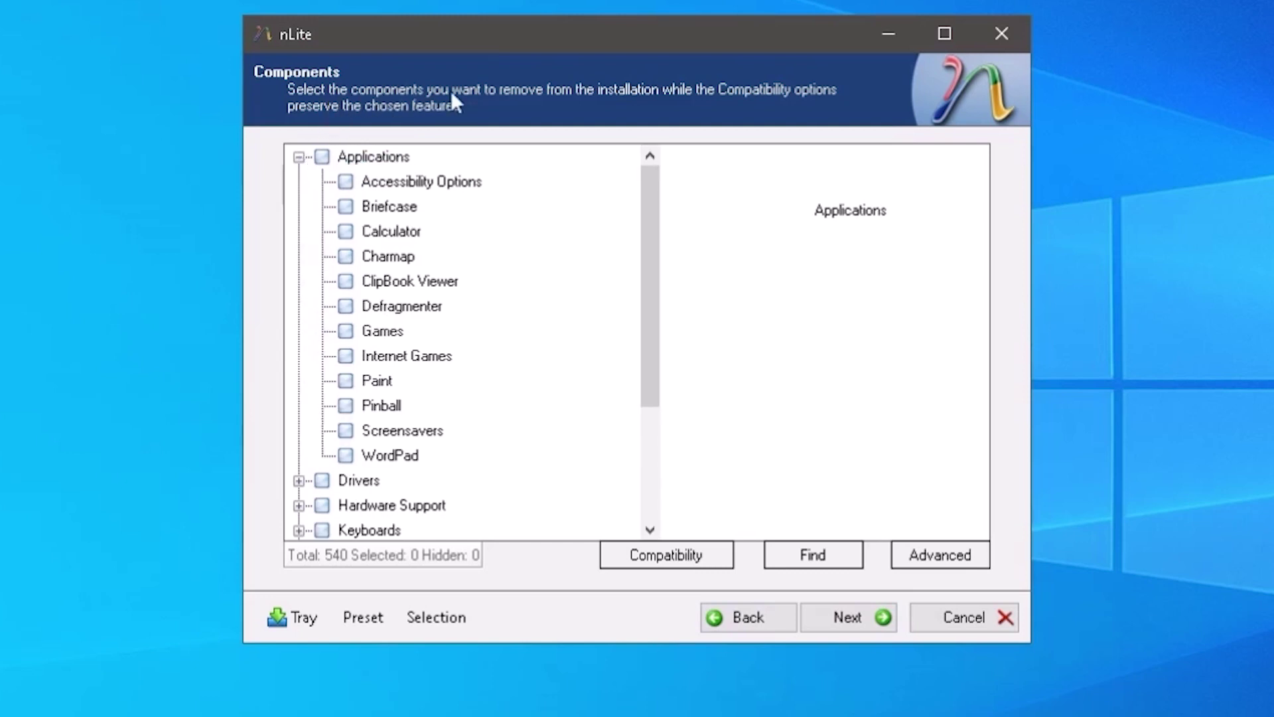
pyautogui.click(300, 157)
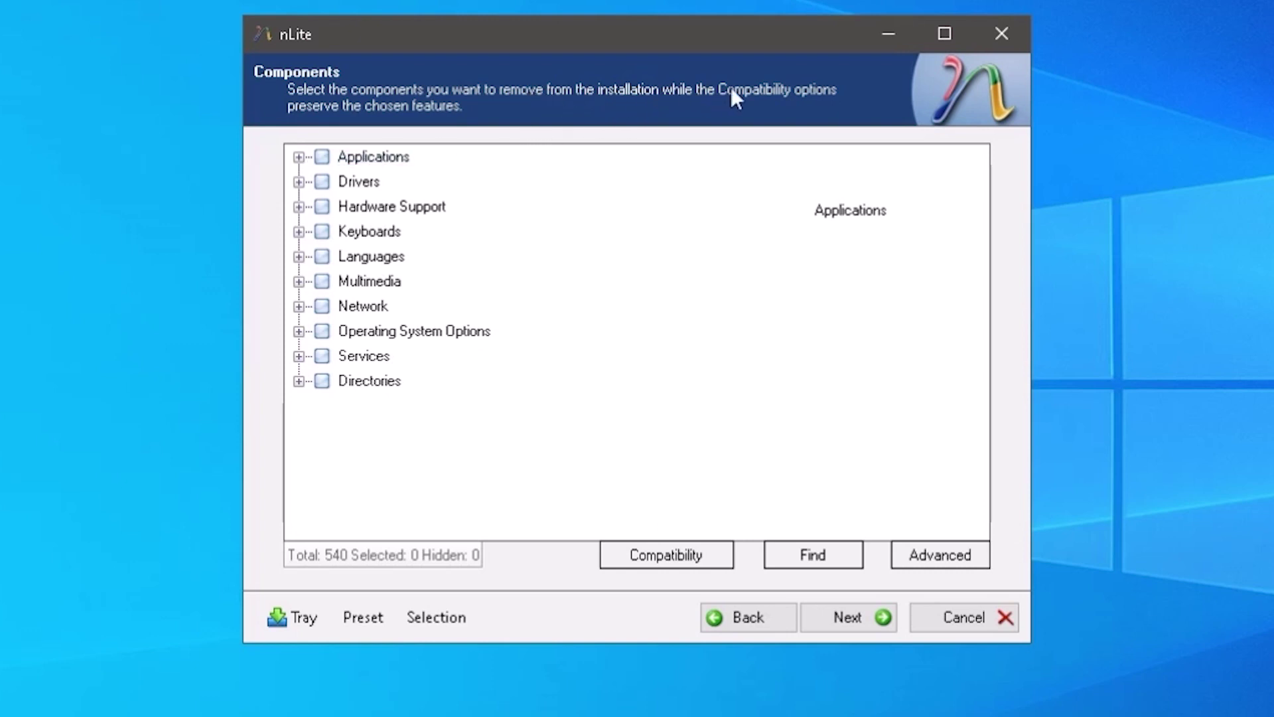
pyautogui.click(331, 159)
pyautogui.click(325, 183)
pyautogui.click(326, 208)
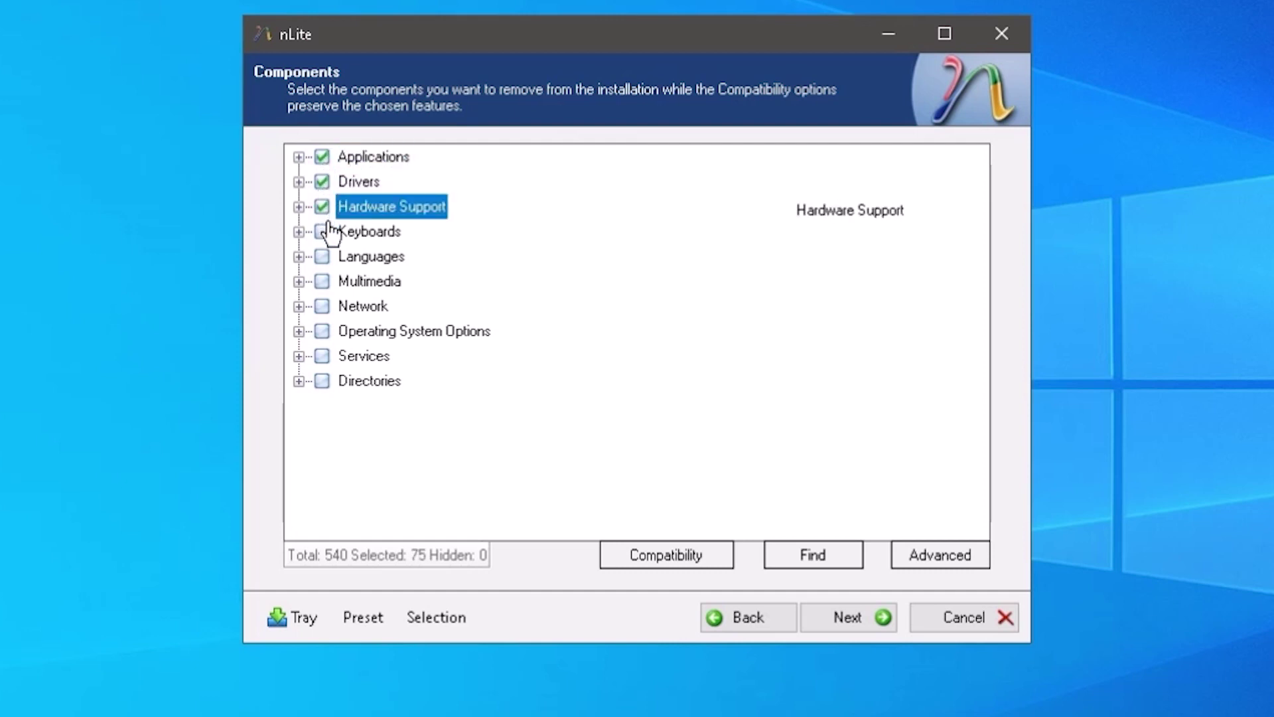
pyautogui.click(329, 233)
pyautogui.click(323, 258)
pyautogui.click(323, 282)
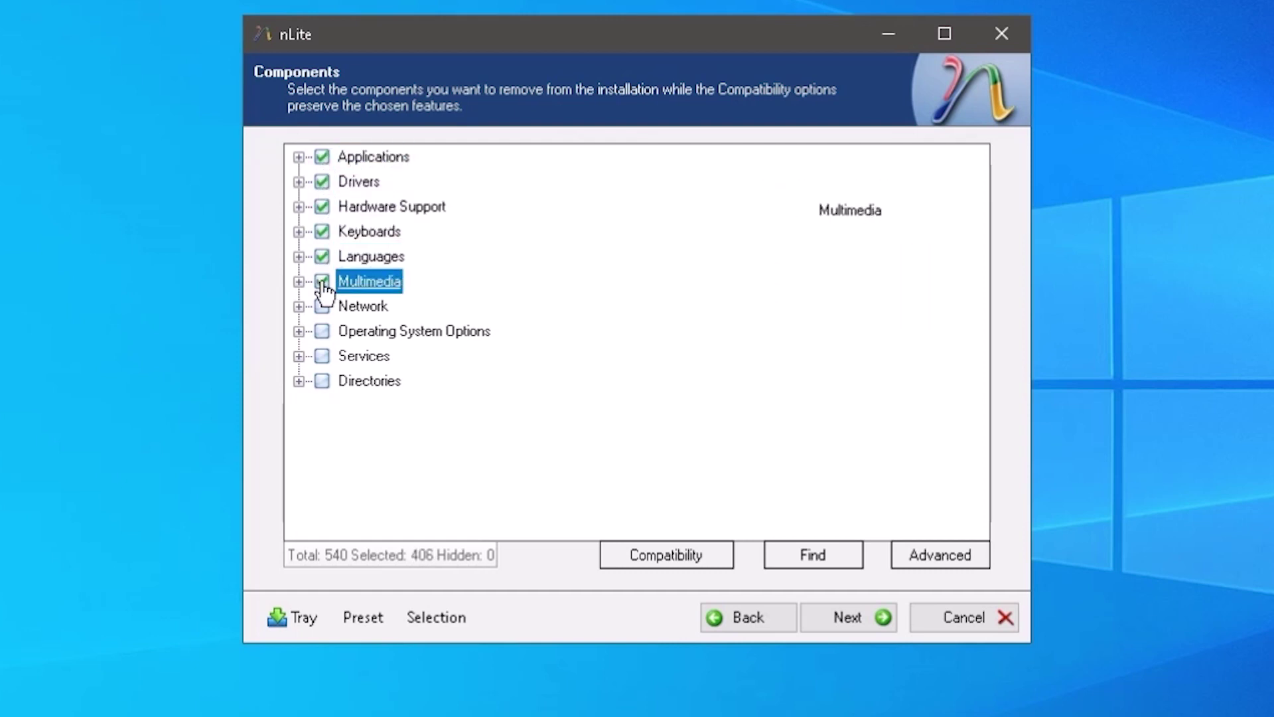
pyautogui.click(322, 307)
pyautogui.click(322, 332)
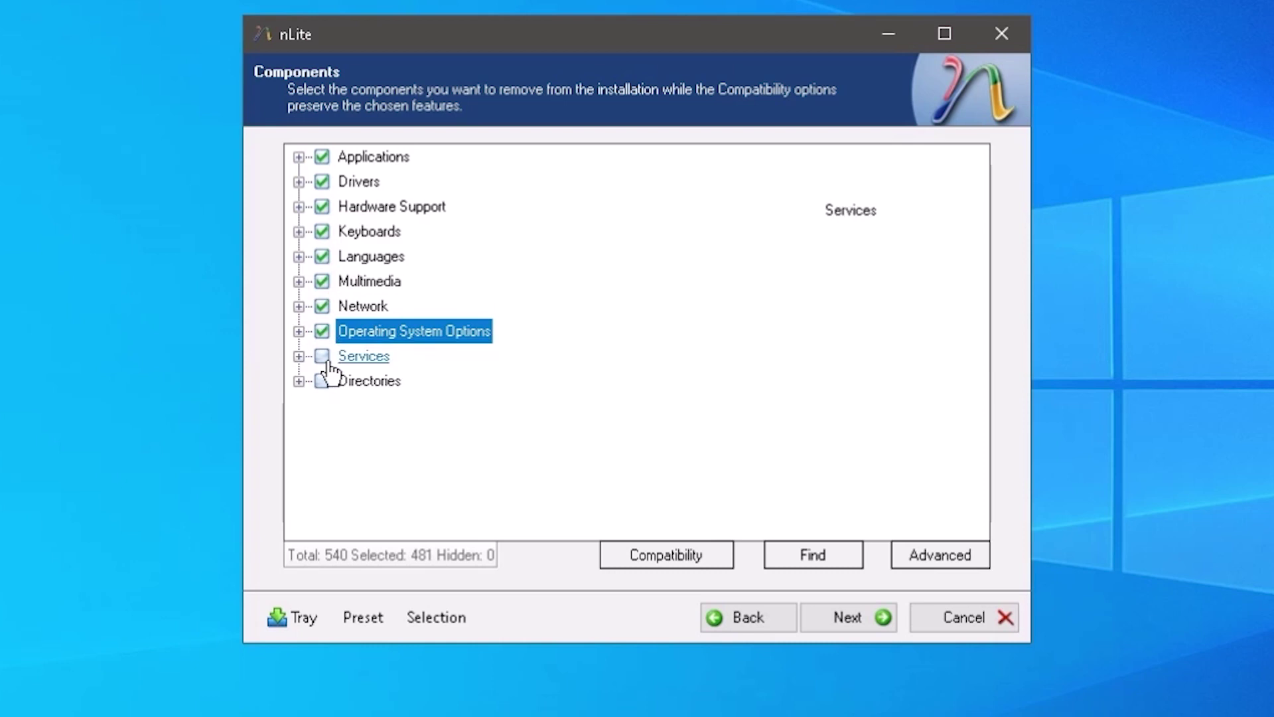
pyautogui.click(323, 358)
pyautogui.click(323, 382)
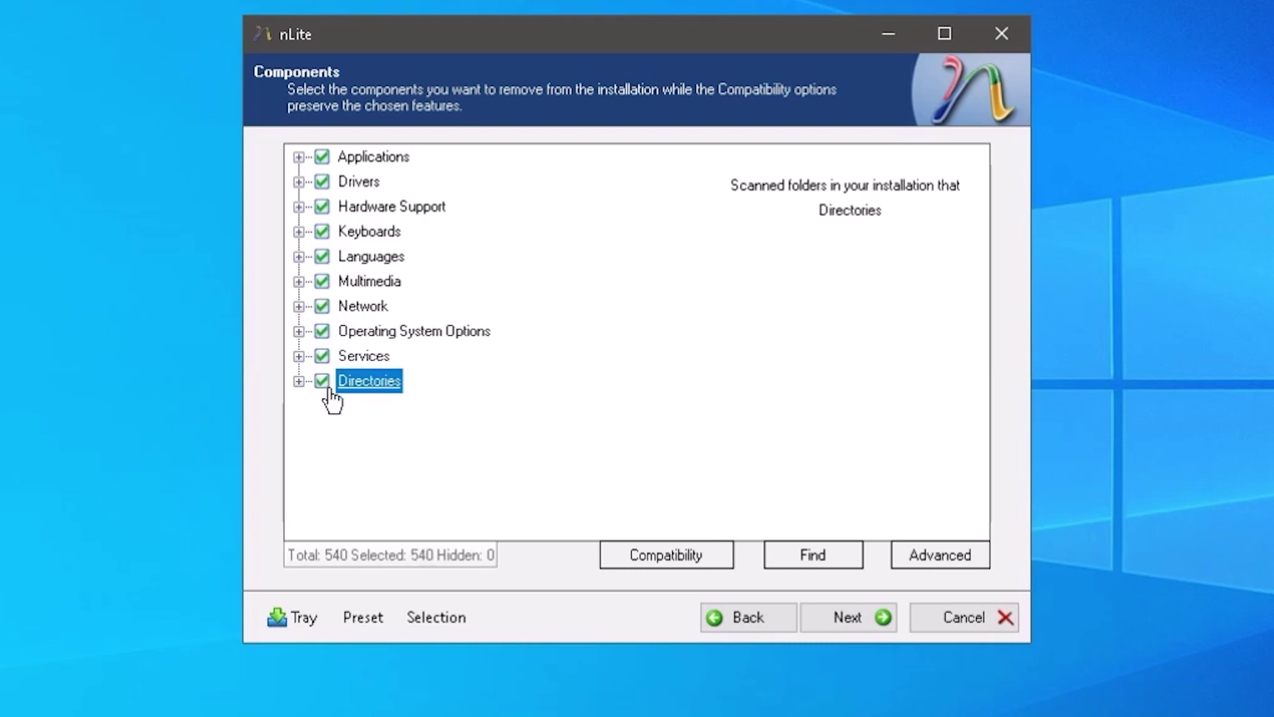
# Review Operating System Options, then open the Keep or Remove Additional Files lists.
pyautogui.click(299, 332)
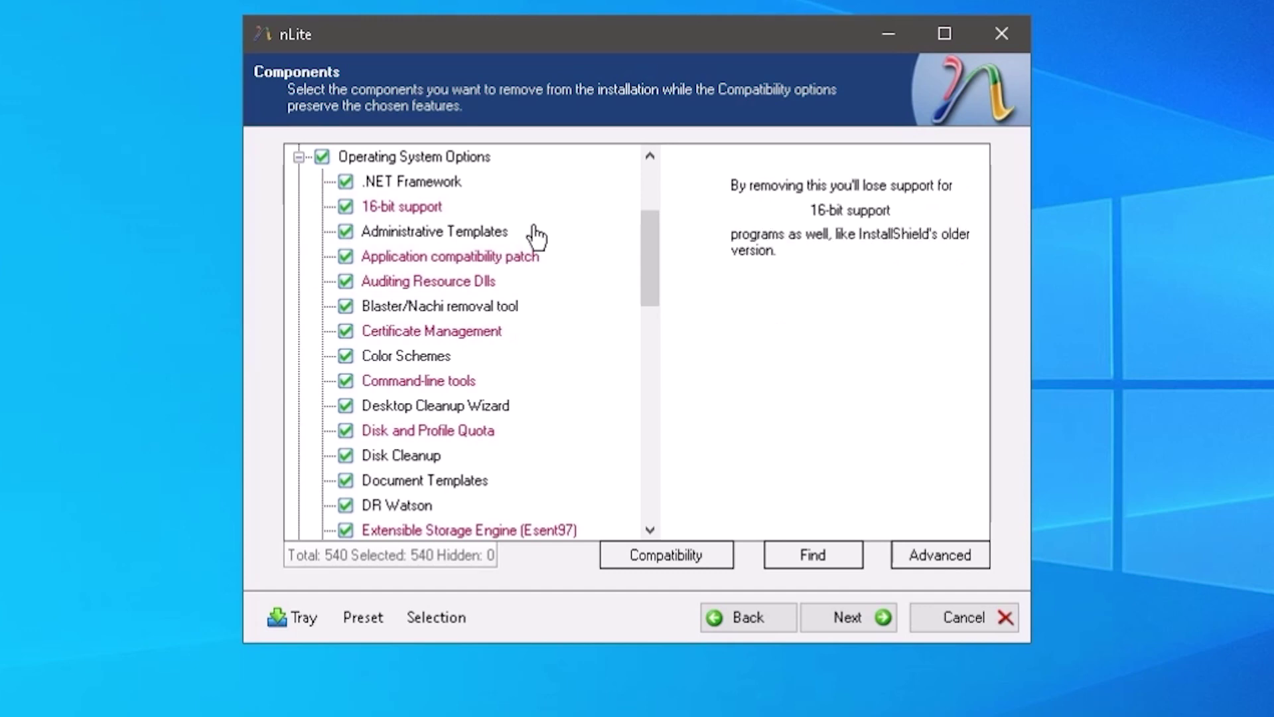
pyautogui.scroll(-3, 475, 398)
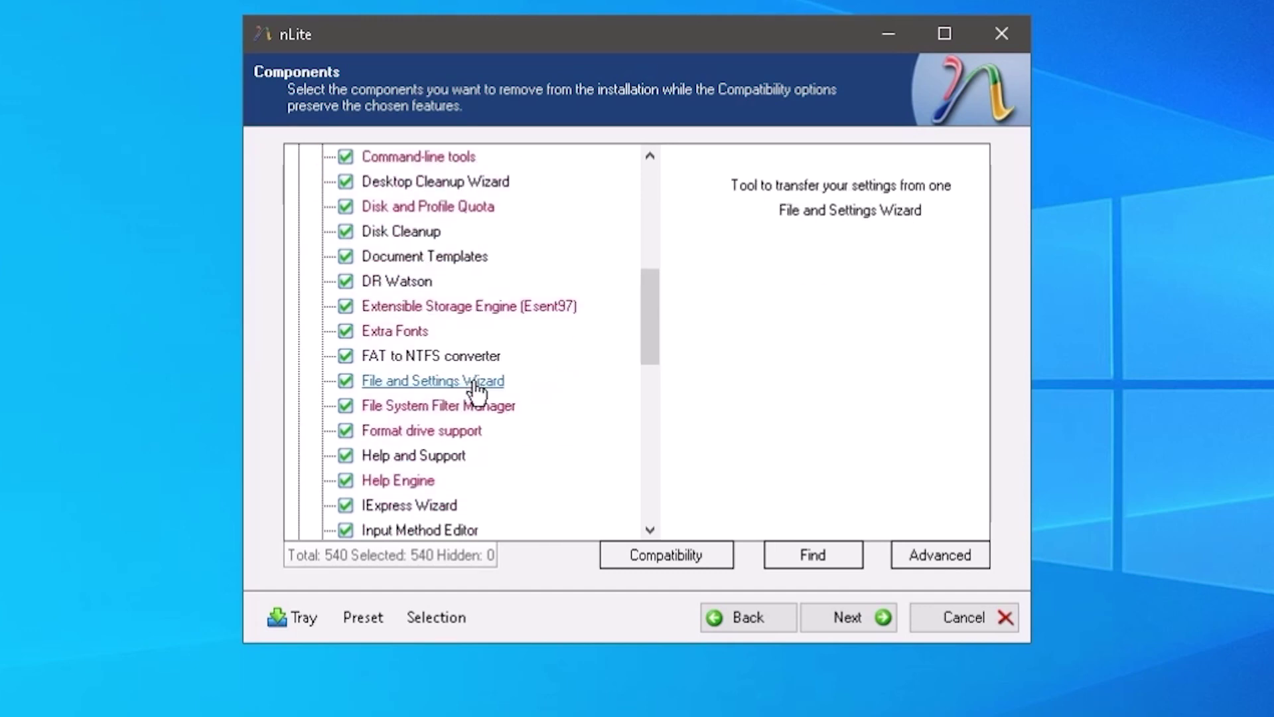
pyautogui.scroll(-6, 482, 493)
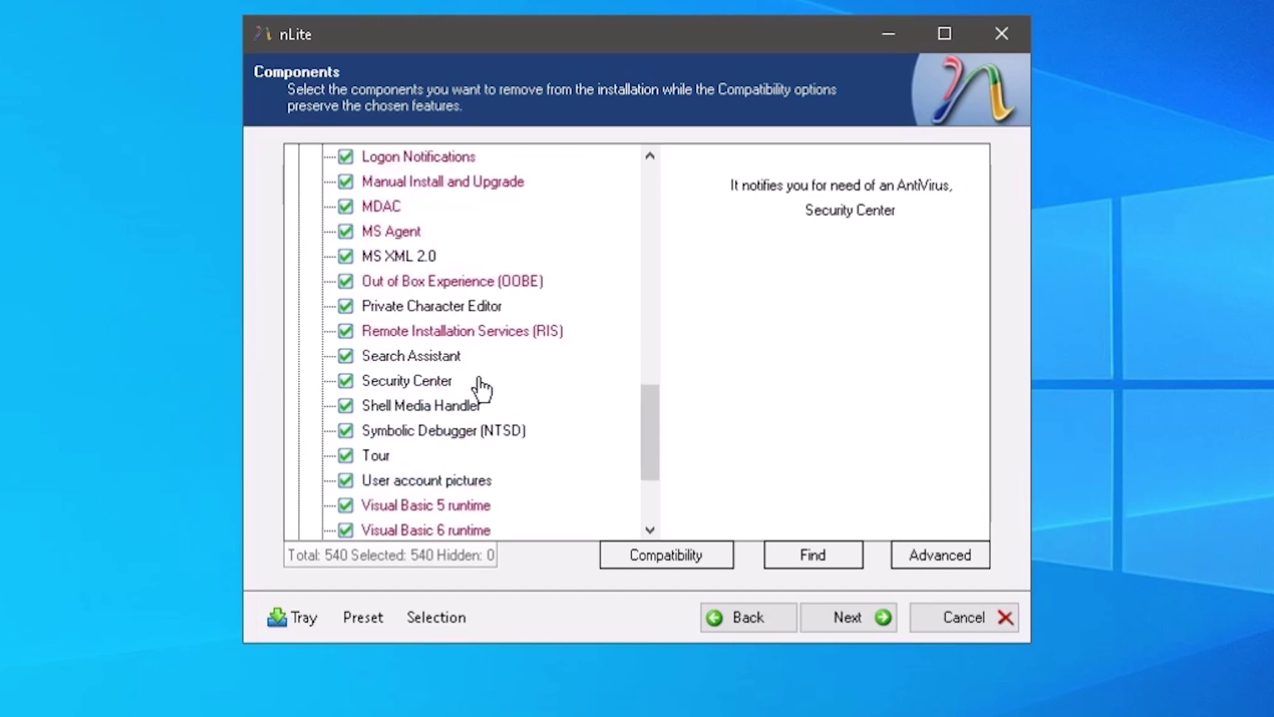
pyautogui.scroll(-2, 484, 392)
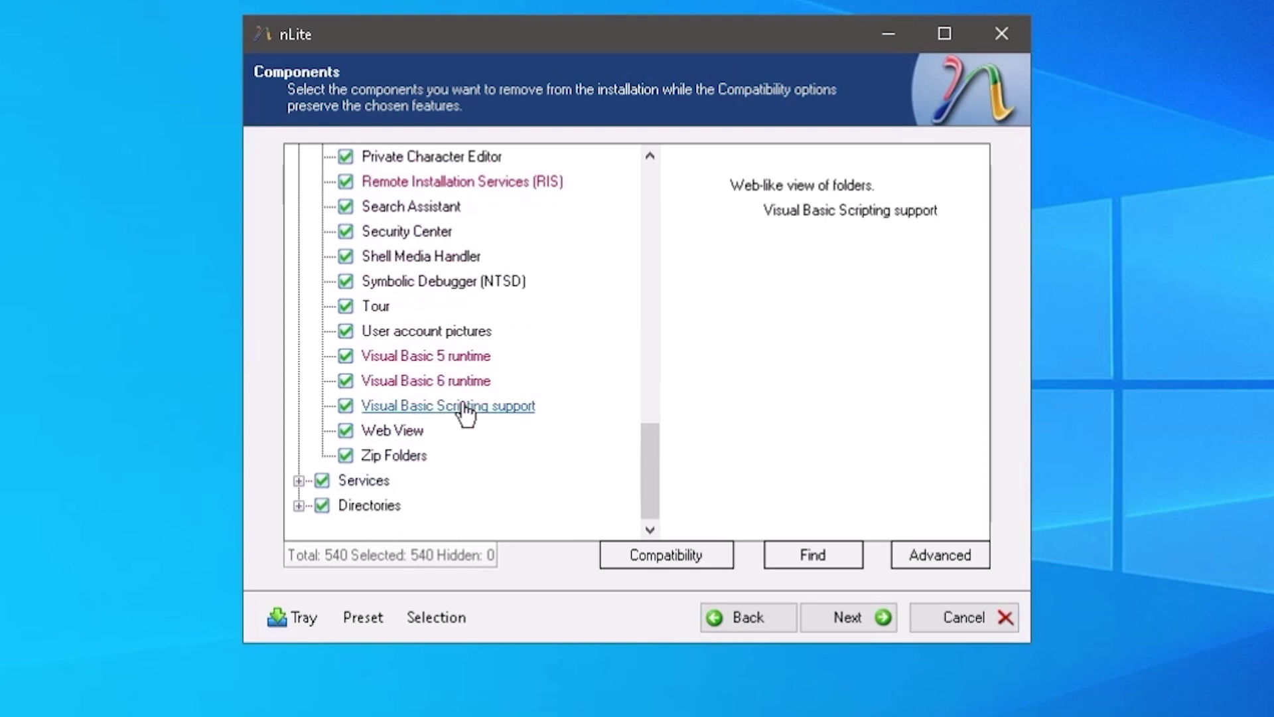
pyautogui.scroll(3, 488, 392)
pyautogui.scroll(5, 489, 397)
pyautogui.scroll(-8, 489, 398)
pyautogui.click(932, 556)
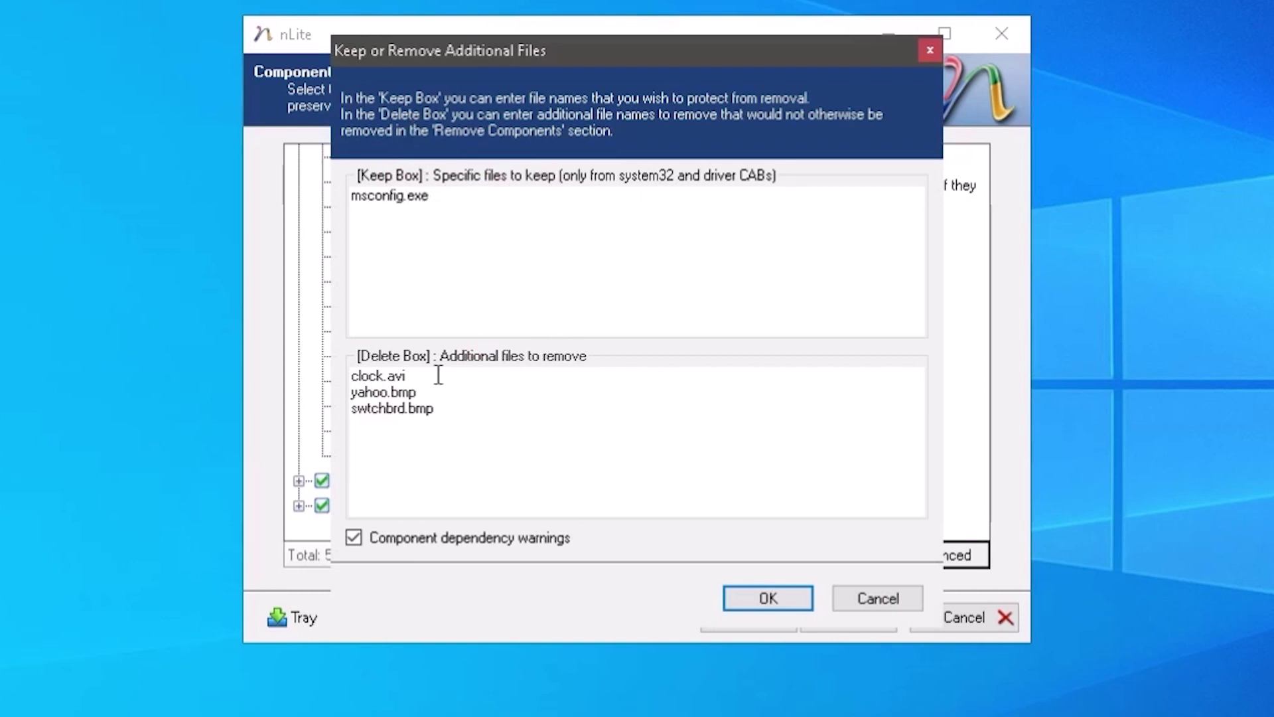
# Accept the keep/delete file lists and confirm applying changes to build the stripped image.
pyautogui.click(786, 608)
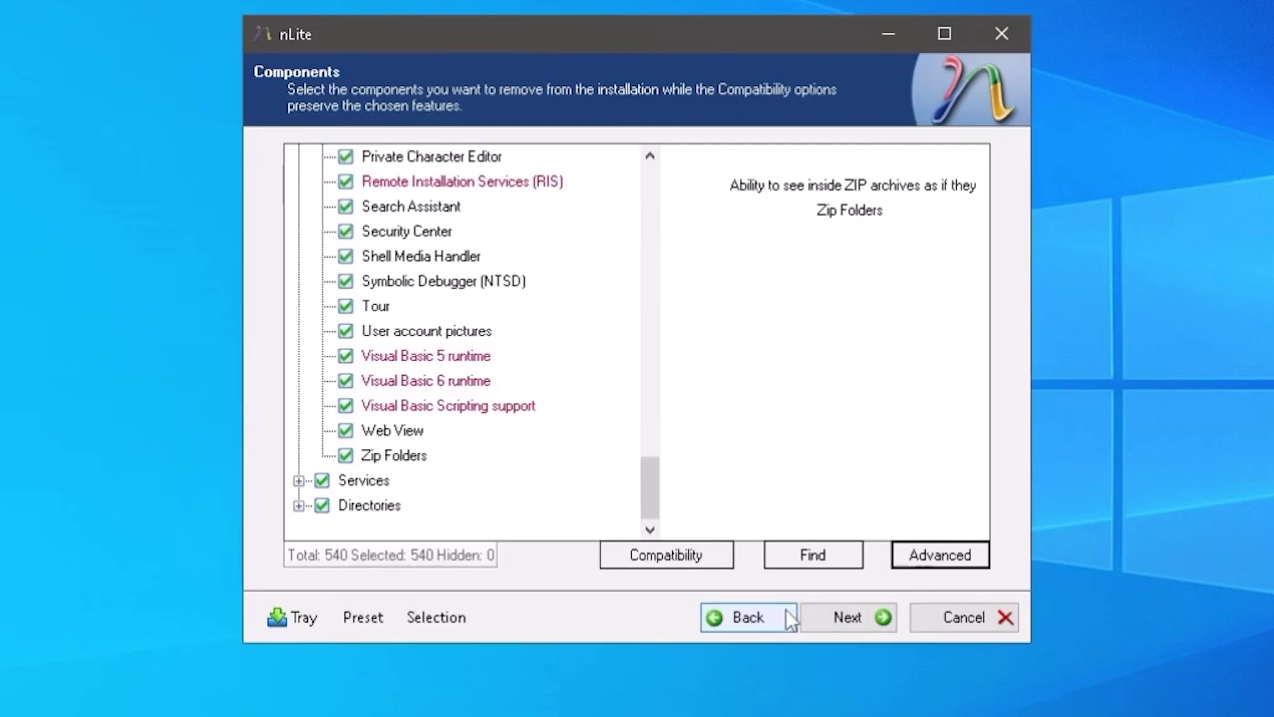
pyautogui.click(867, 617)
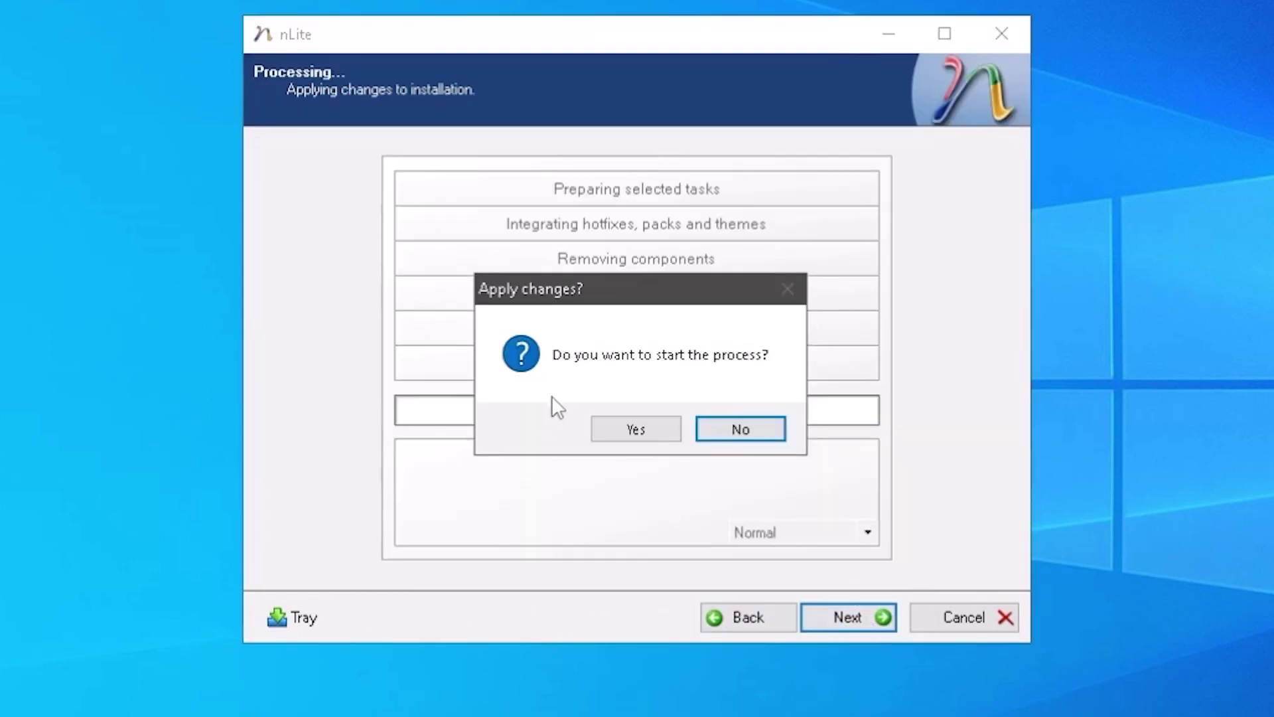
pyautogui.click(651, 428)
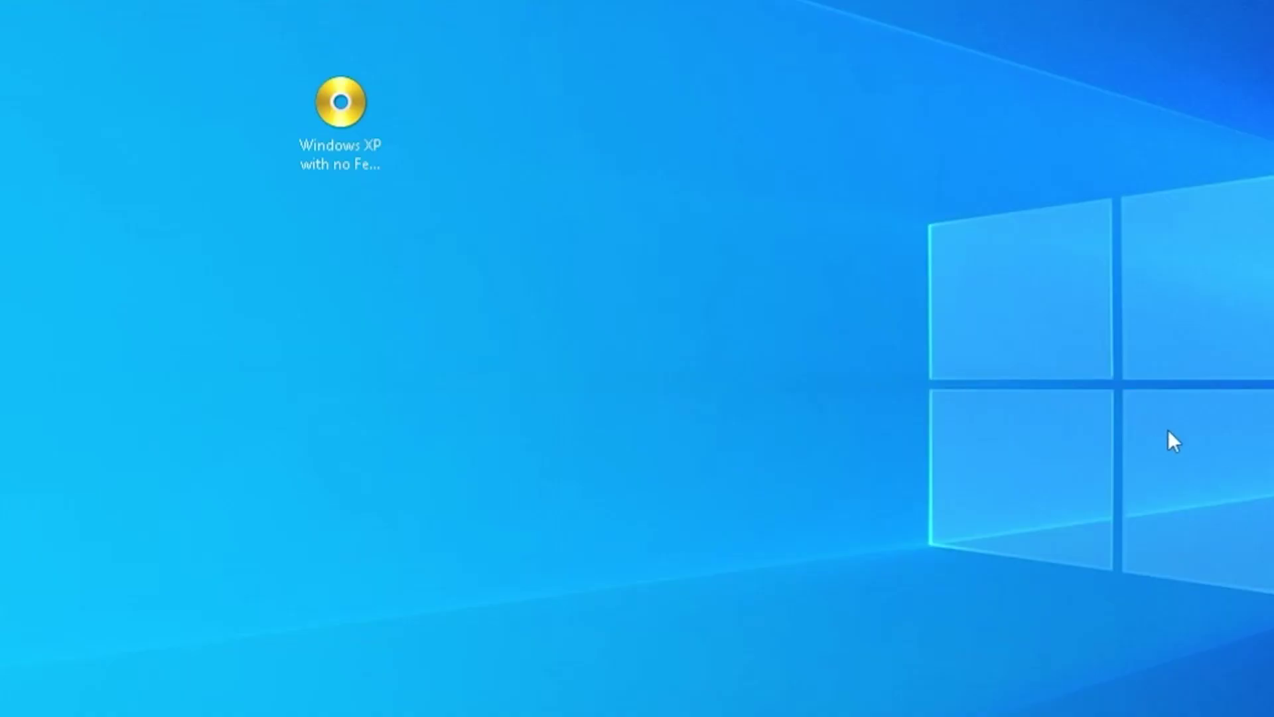
pyautogui.click(348, 158)
pyautogui.rightClick(348, 158)
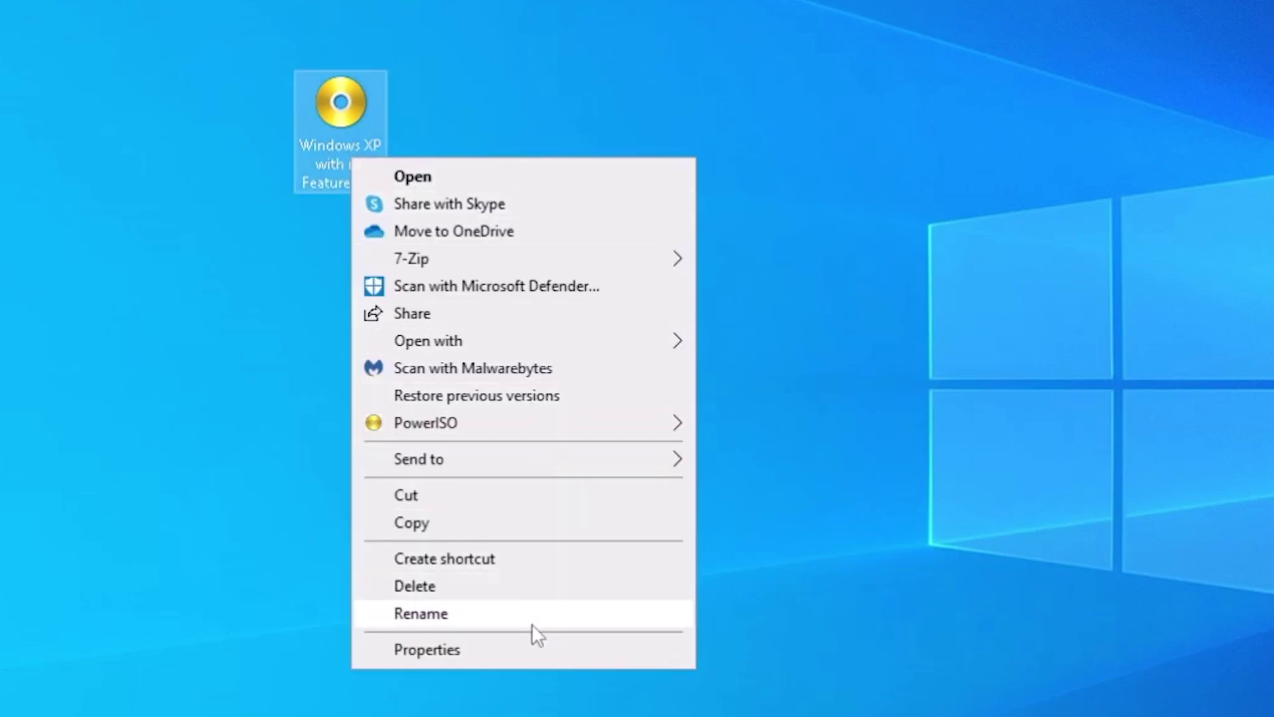
pyautogui.click(524, 646)
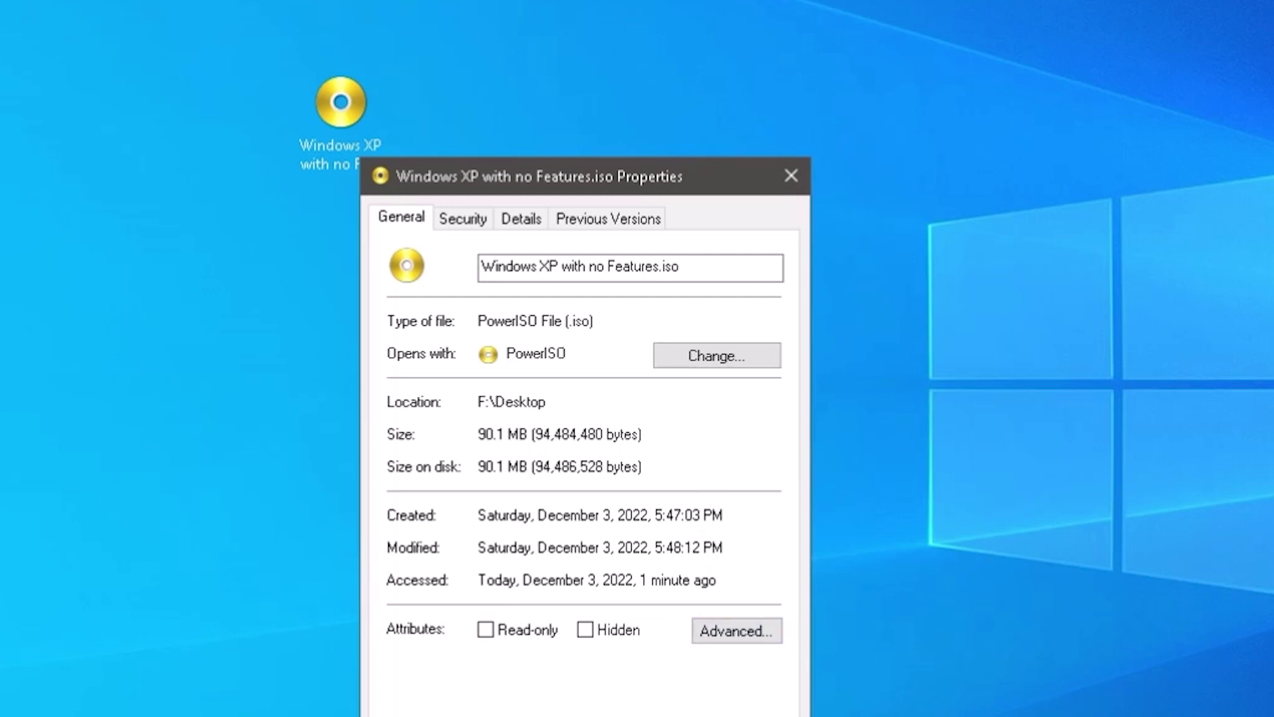
pyautogui.press('Escape')
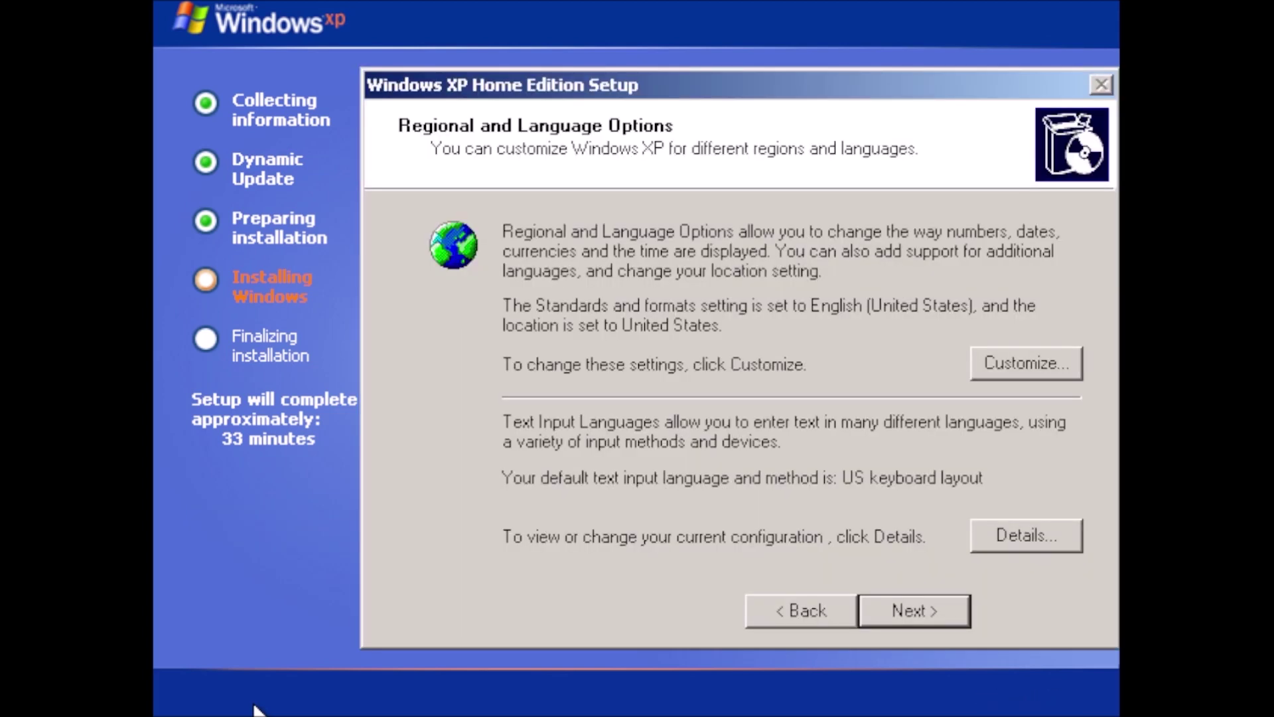
# Enter the owner's name, keep the suggested computer name, and complete the remaining Setup pages.
pyautogui.click(929, 597)
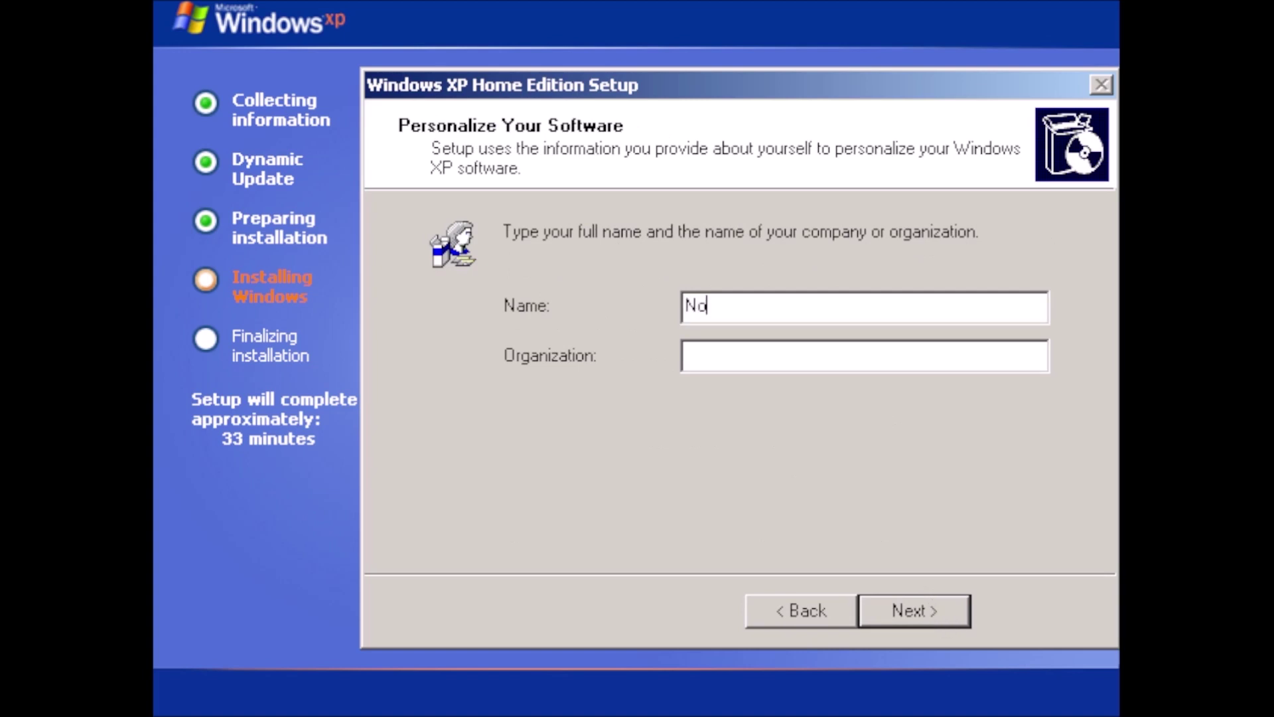
pyautogui.write('Nostalgi')
pyautogui.press('Return')
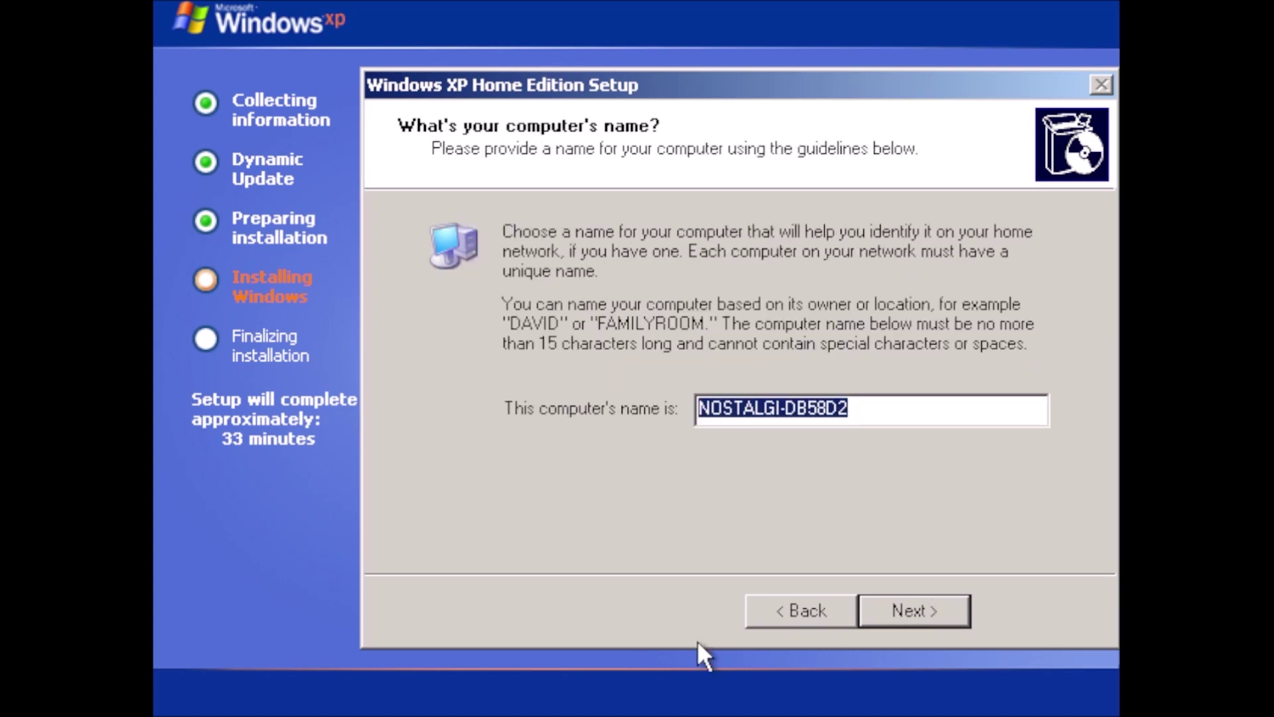
pyautogui.click(922, 601)
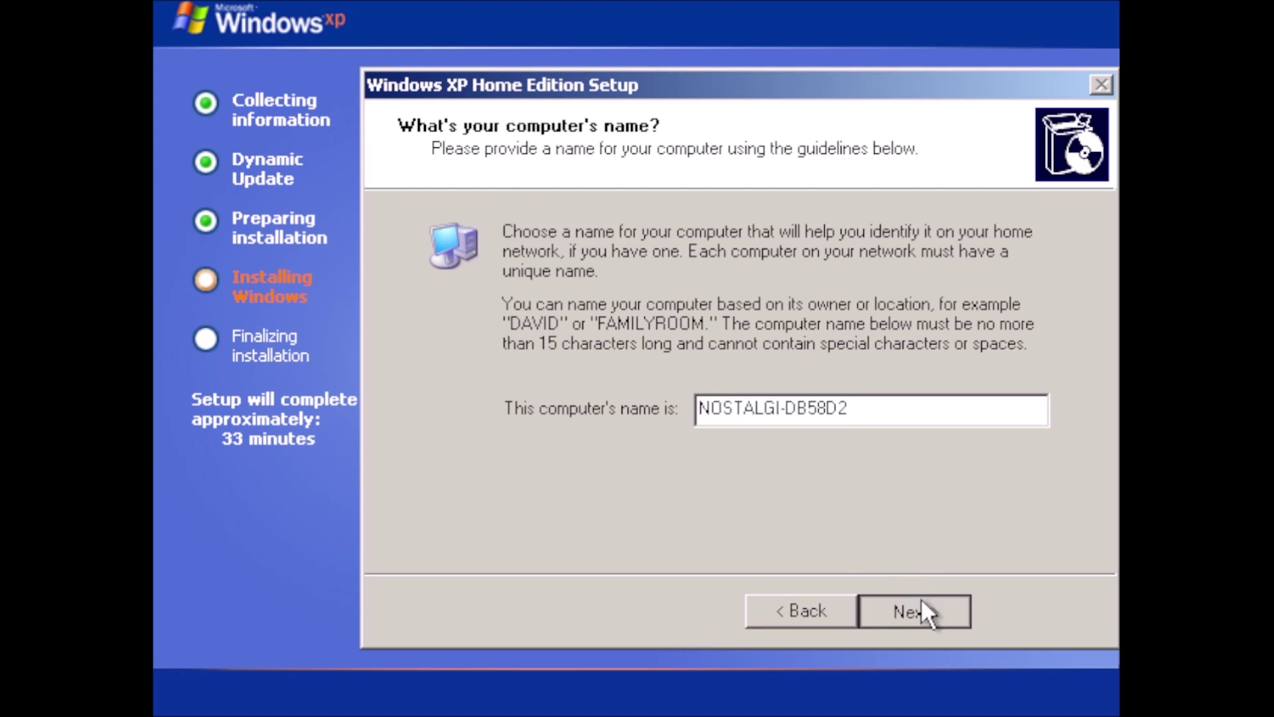
pyautogui.click(918, 608)
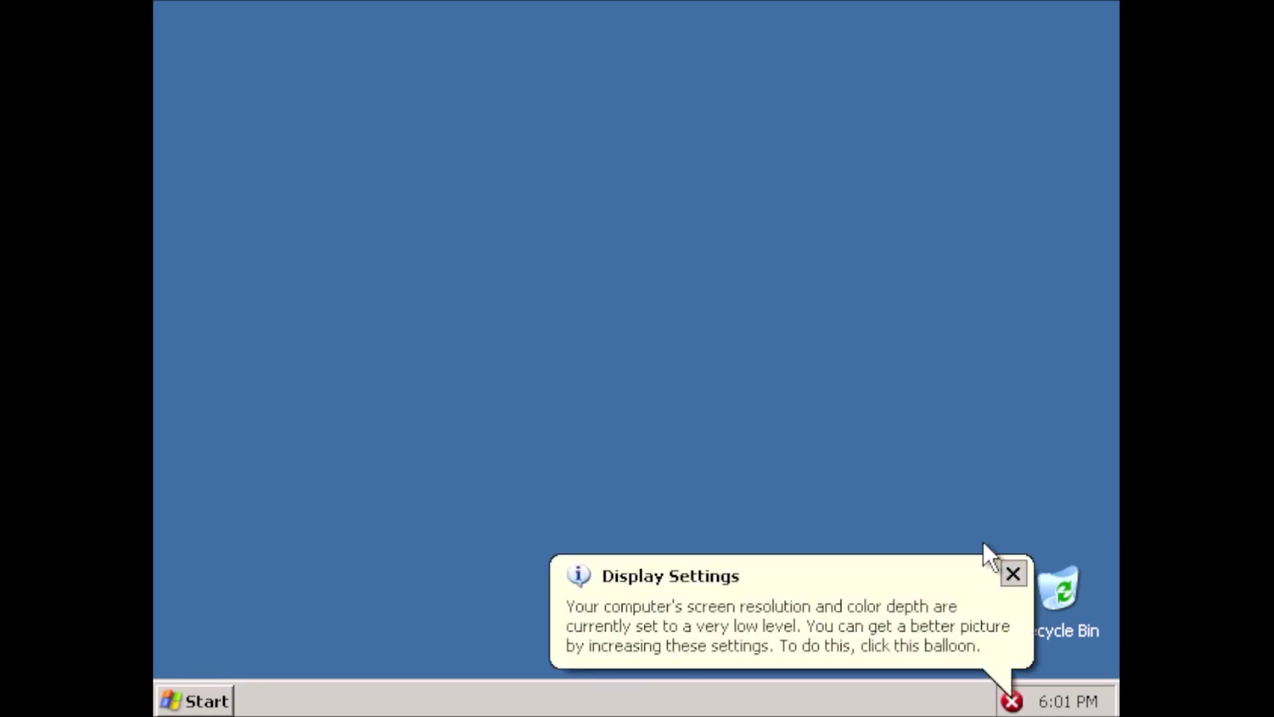
# Dismiss the display settings notice and open Control Panel from the Start menu.
pyautogui.click(1014, 569)
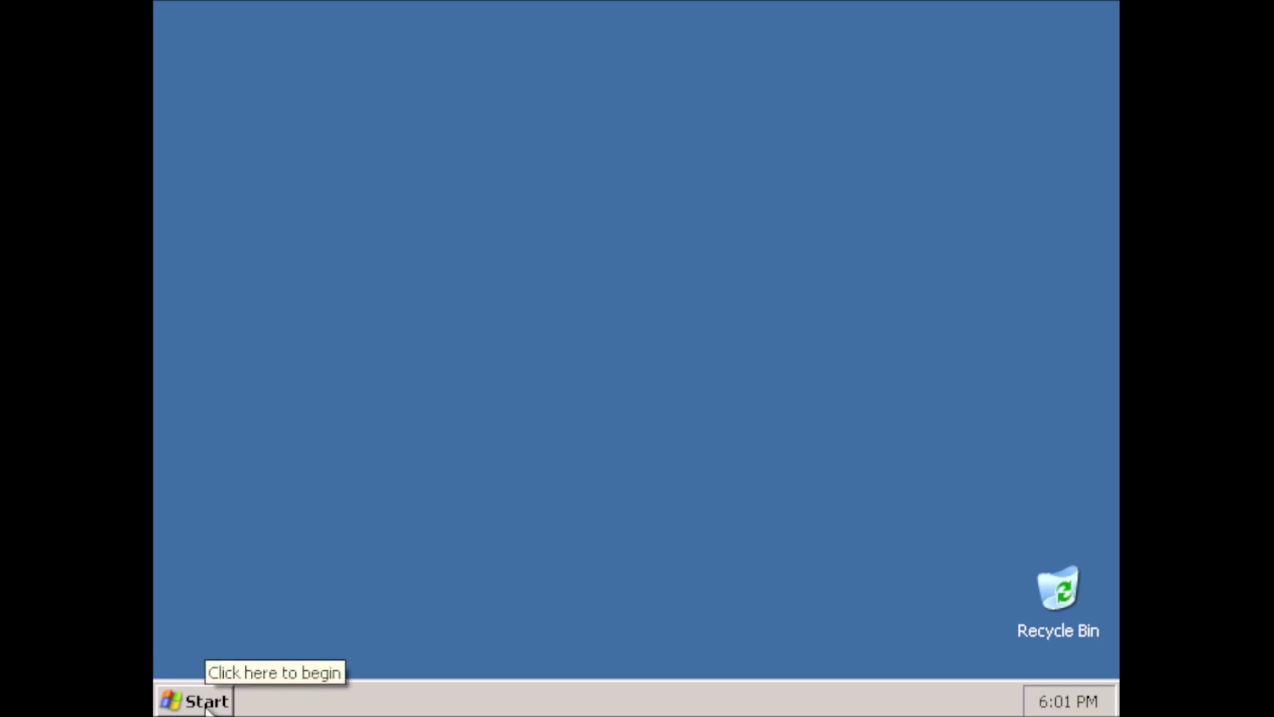
pyautogui.click(207, 708)
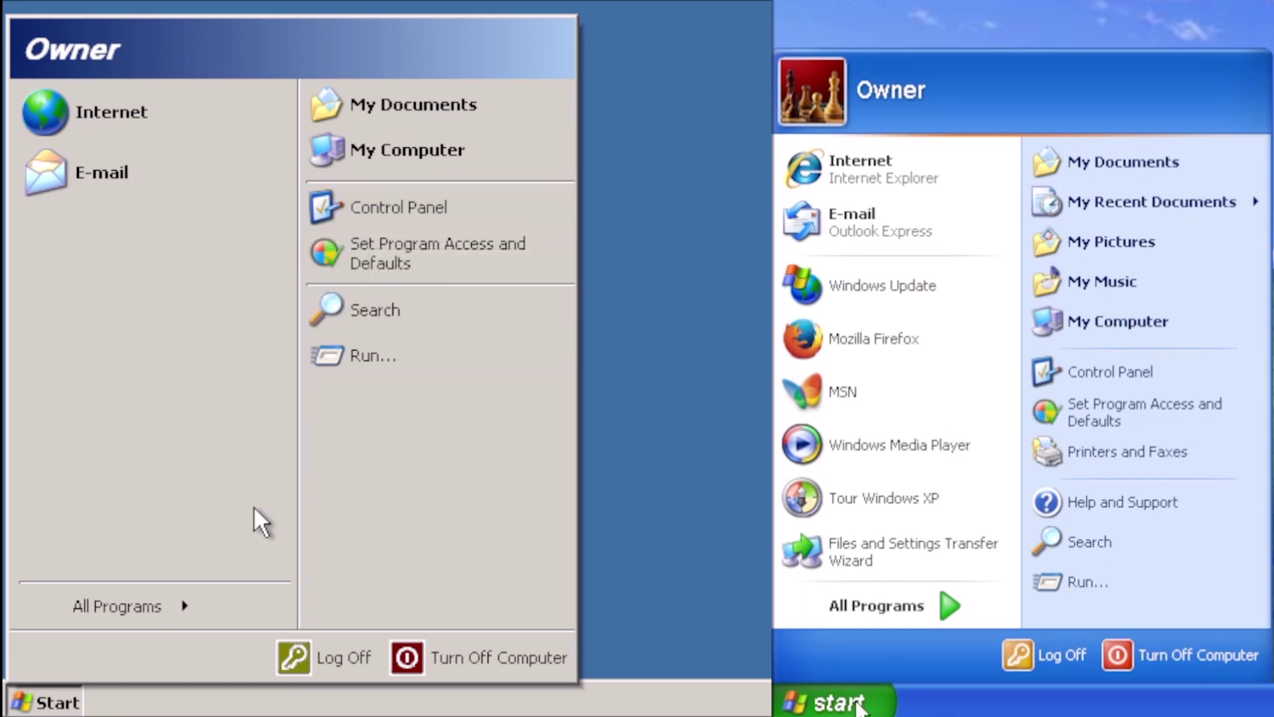
pyautogui.moveTo(182, 596)
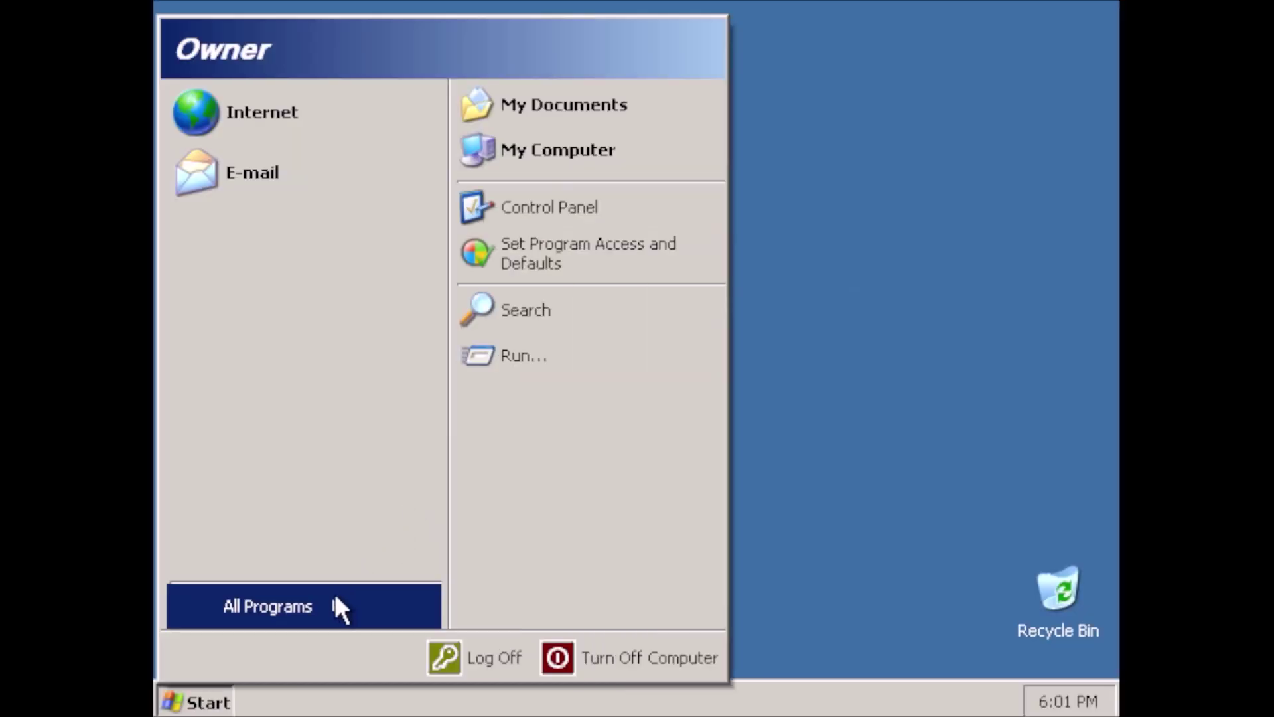
pyautogui.moveTo(179, 596)
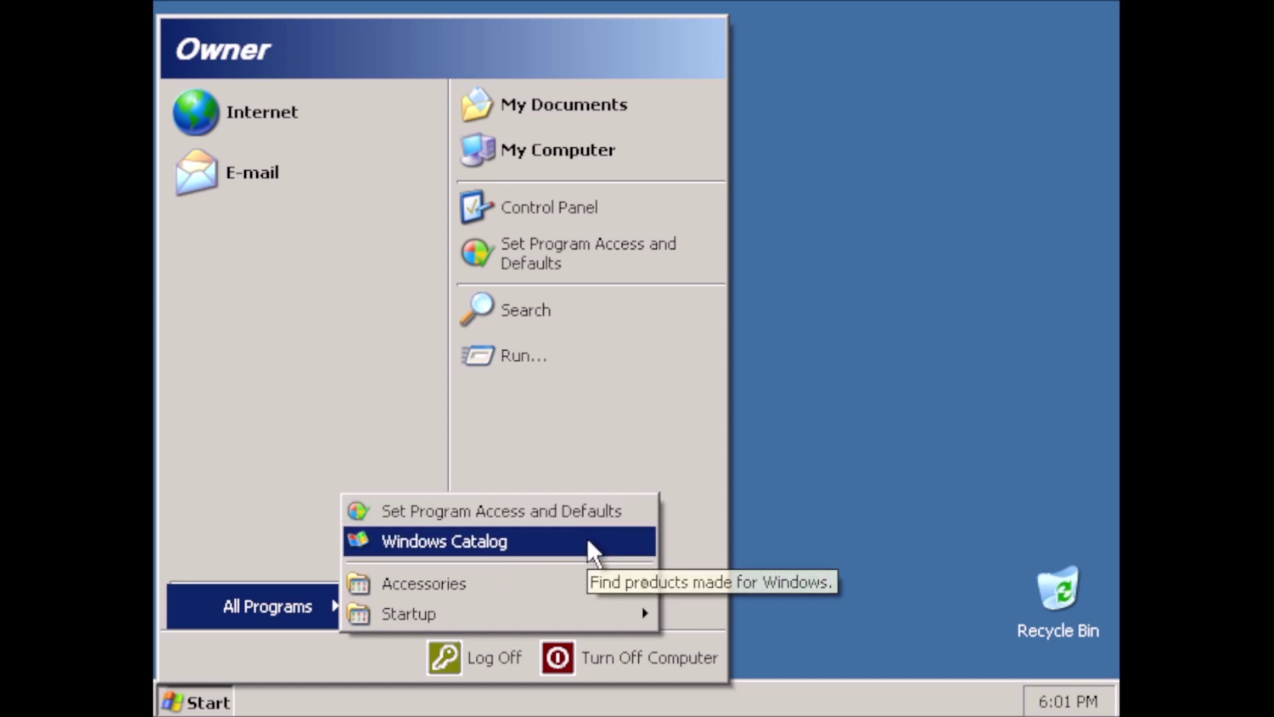
pyautogui.moveTo(591, 583)
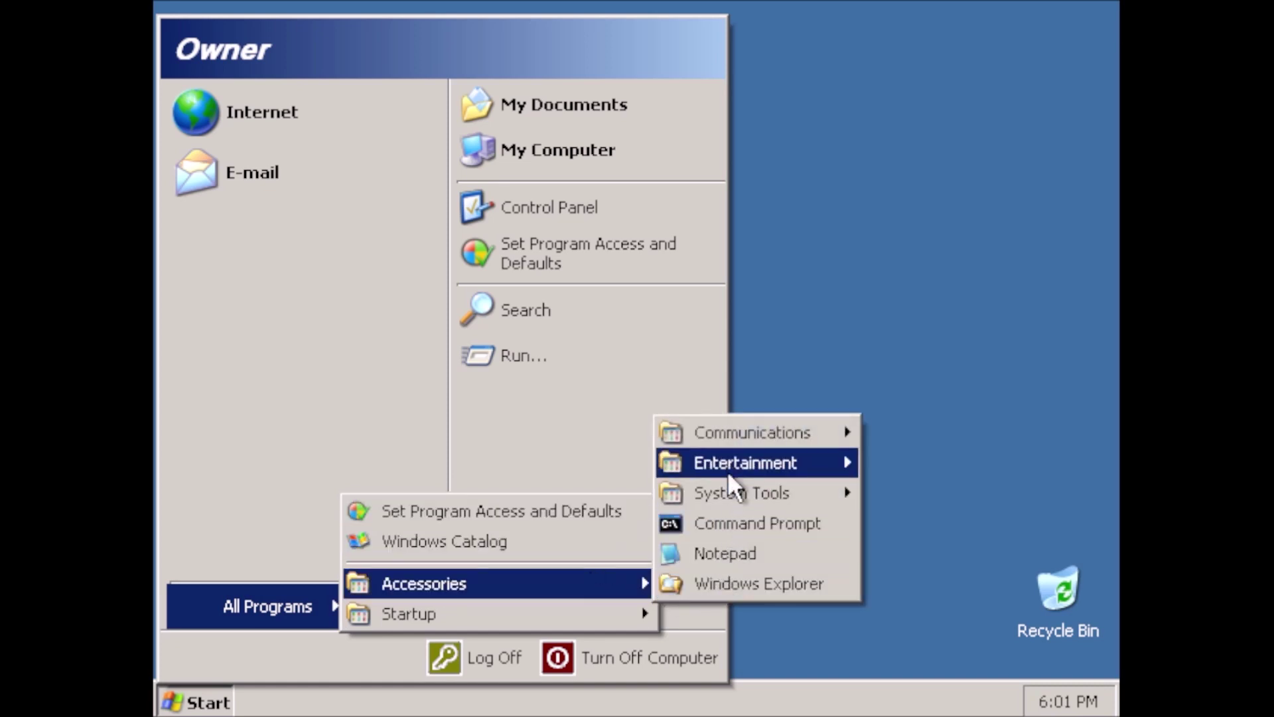
pyautogui.moveTo(464, 617)
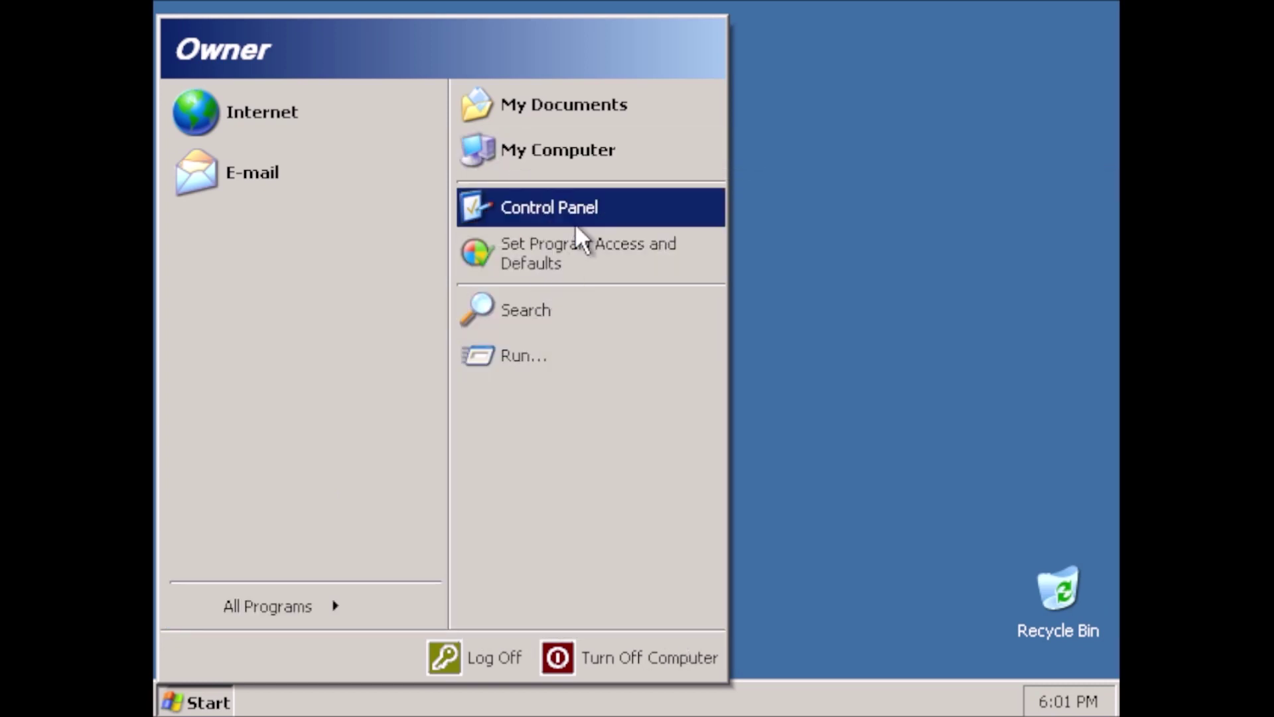
pyautogui.click(584, 209)
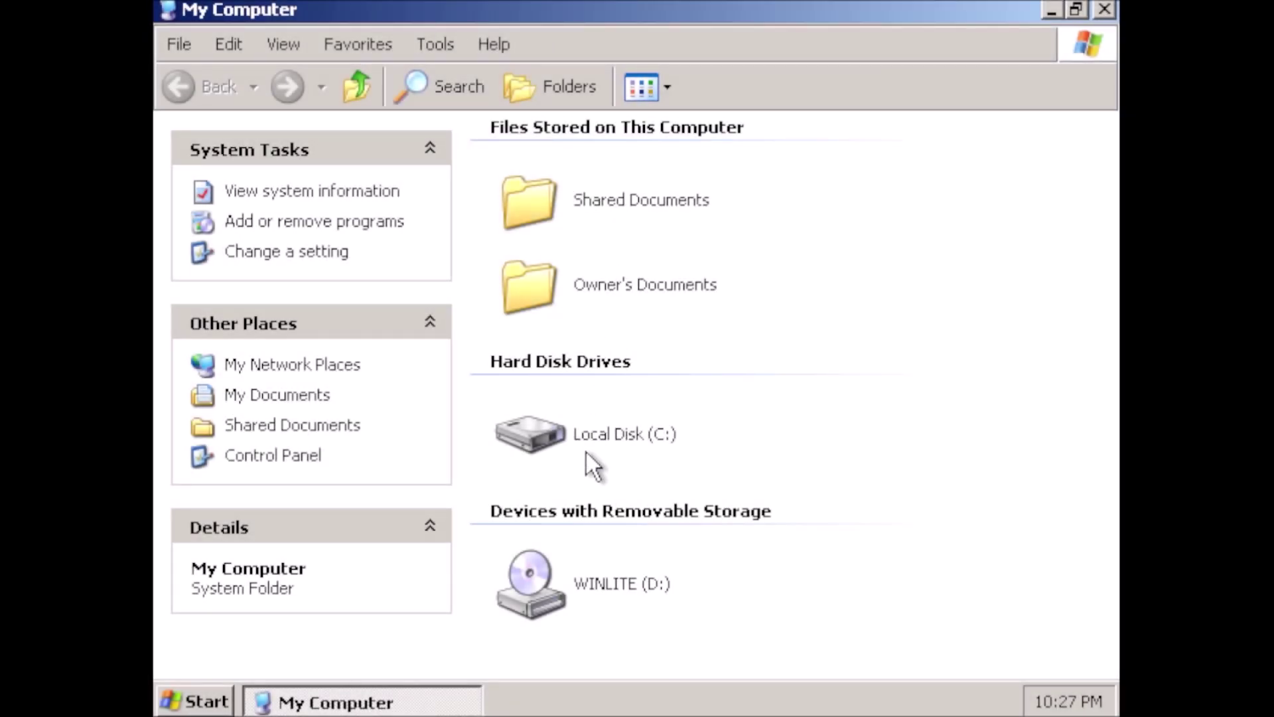
# Show the Properties of the Local Disk (C:) drive from My Computer.
pyautogui.click(586, 442)
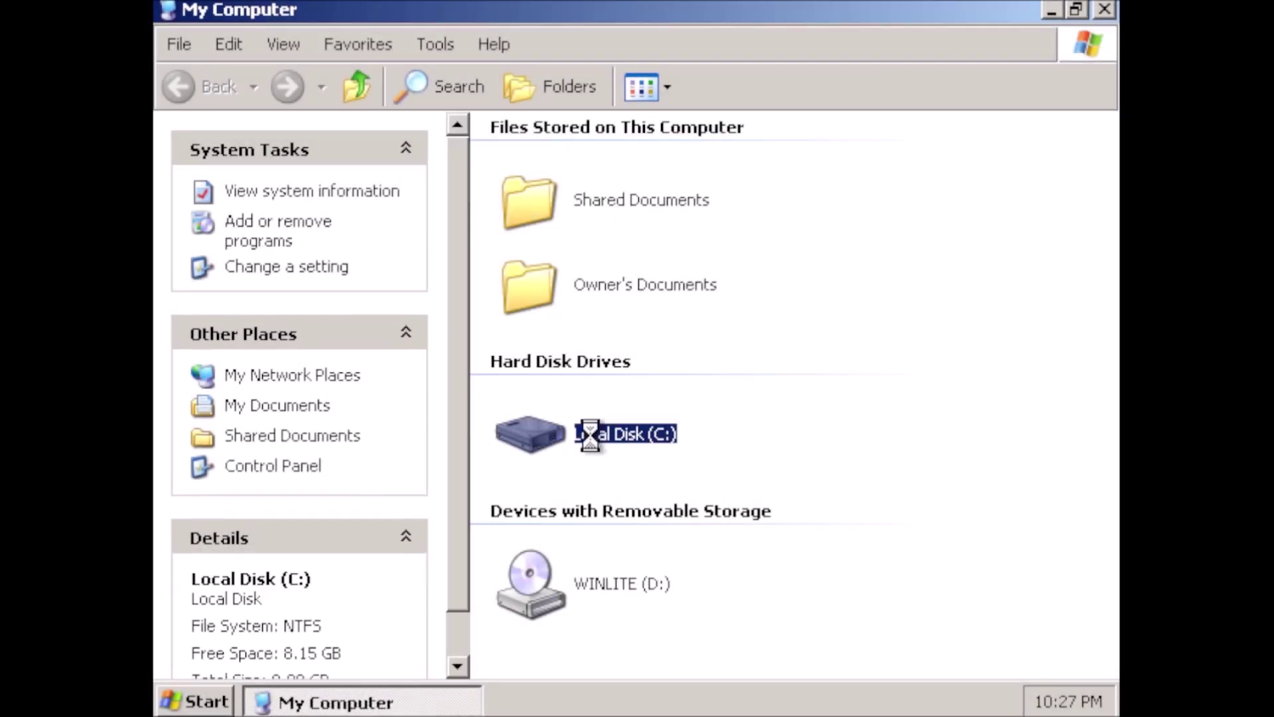
pyautogui.rightClick(587, 440)
pyautogui.click(652, 417)
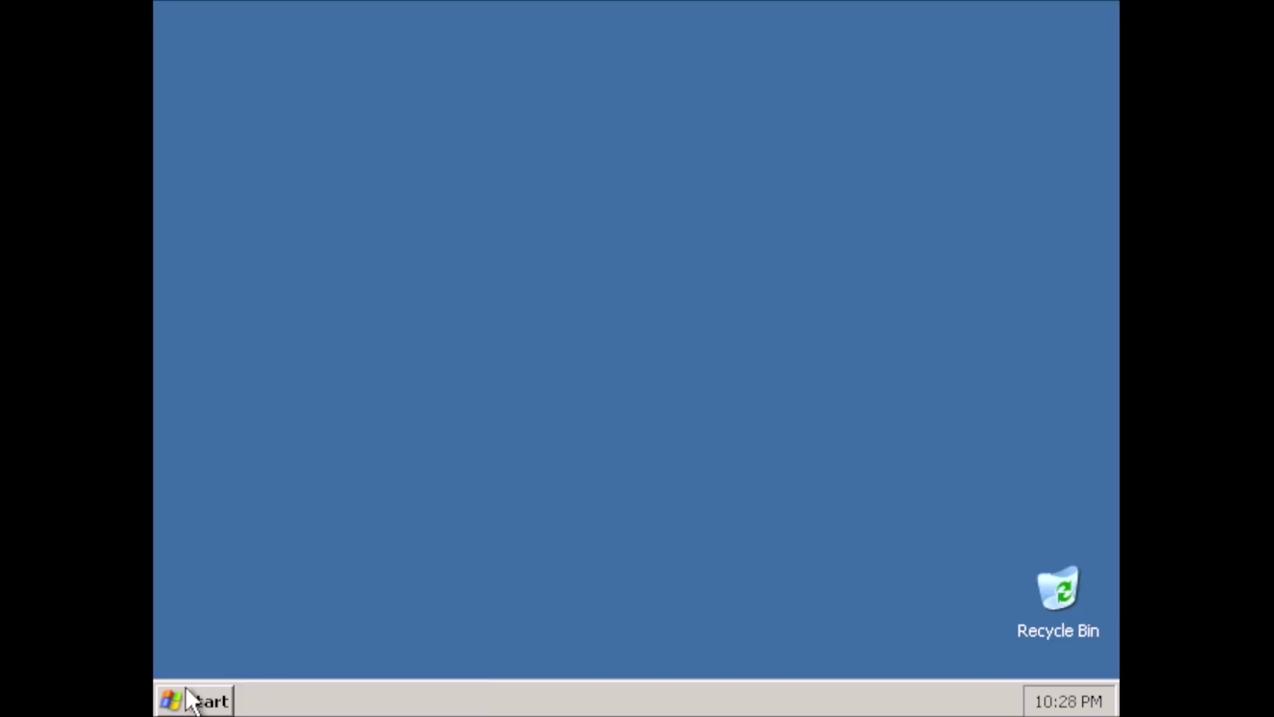
# Open Add or Remove Programs from Control Panel and launch Add/Remove Windows Components.
pyautogui.click(191, 702)
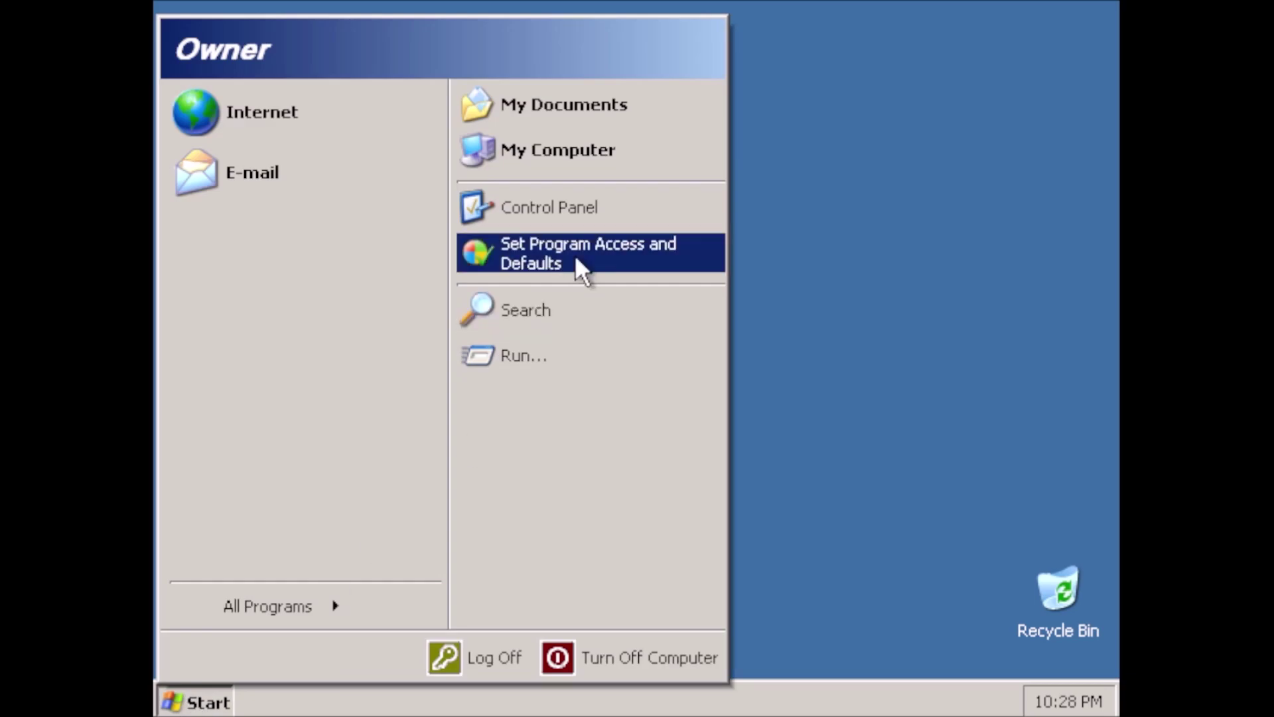
pyautogui.click(555, 209)
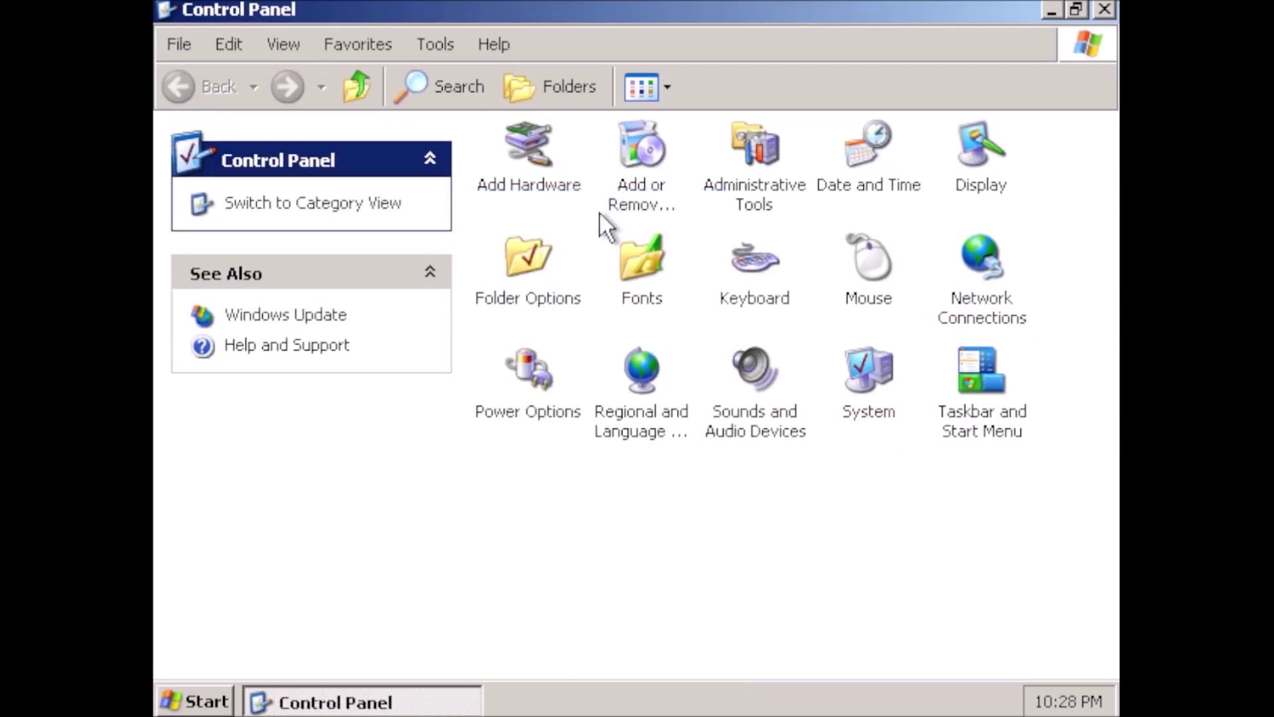
pyautogui.doubleClick(659, 205)
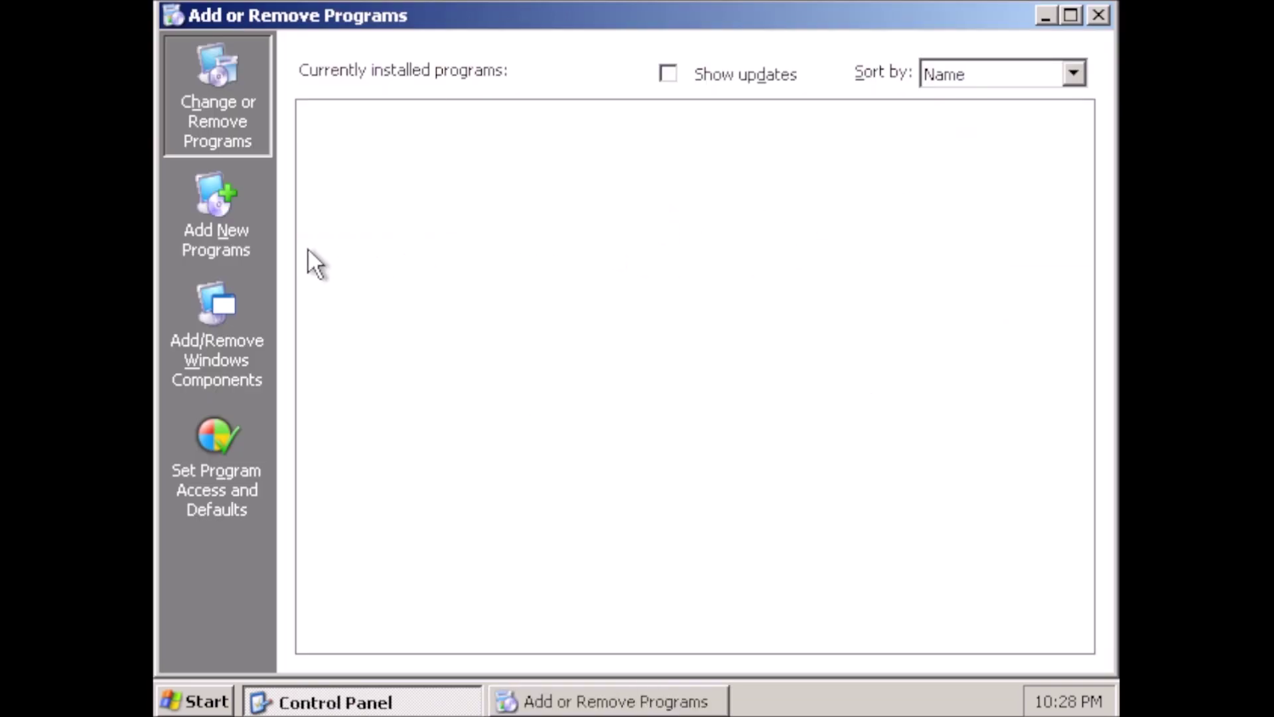
pyautogui.click(222, 358)
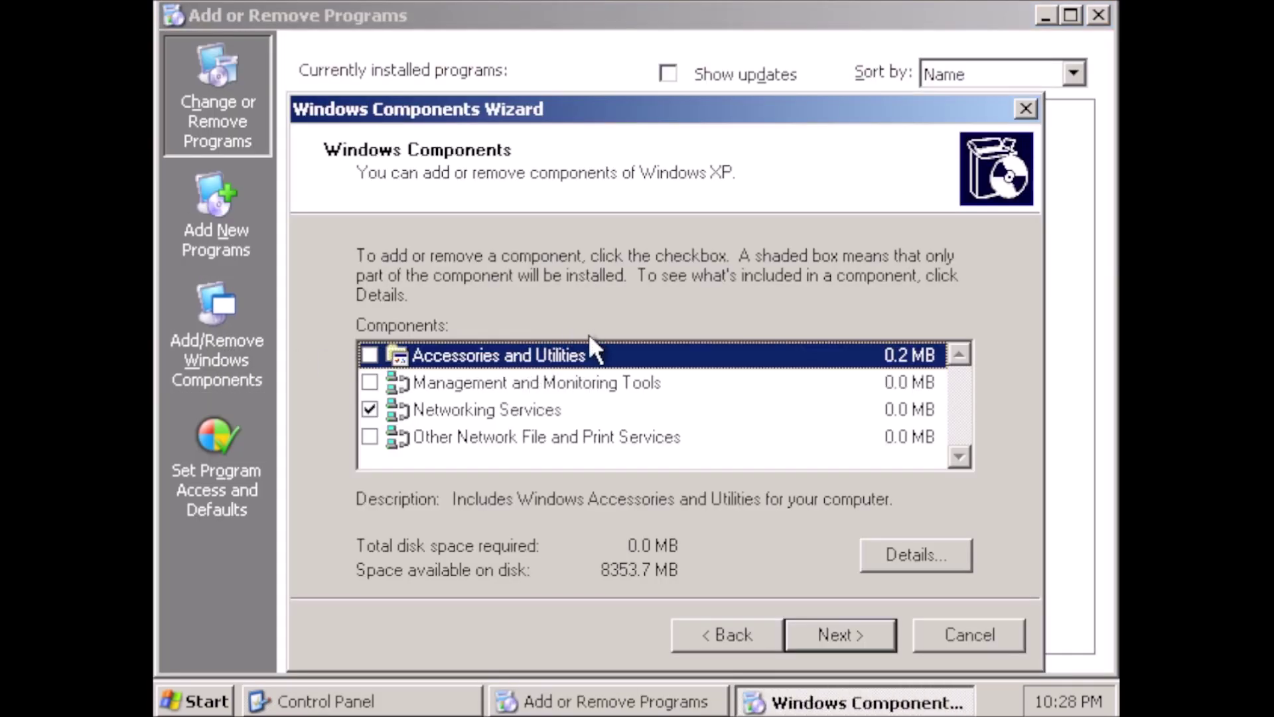
# Inspect Networking Services, Management and Monitoring Tools, and Other Network File and Print Services, then relaunch the wizard.
pyautogui.click(498, 411)
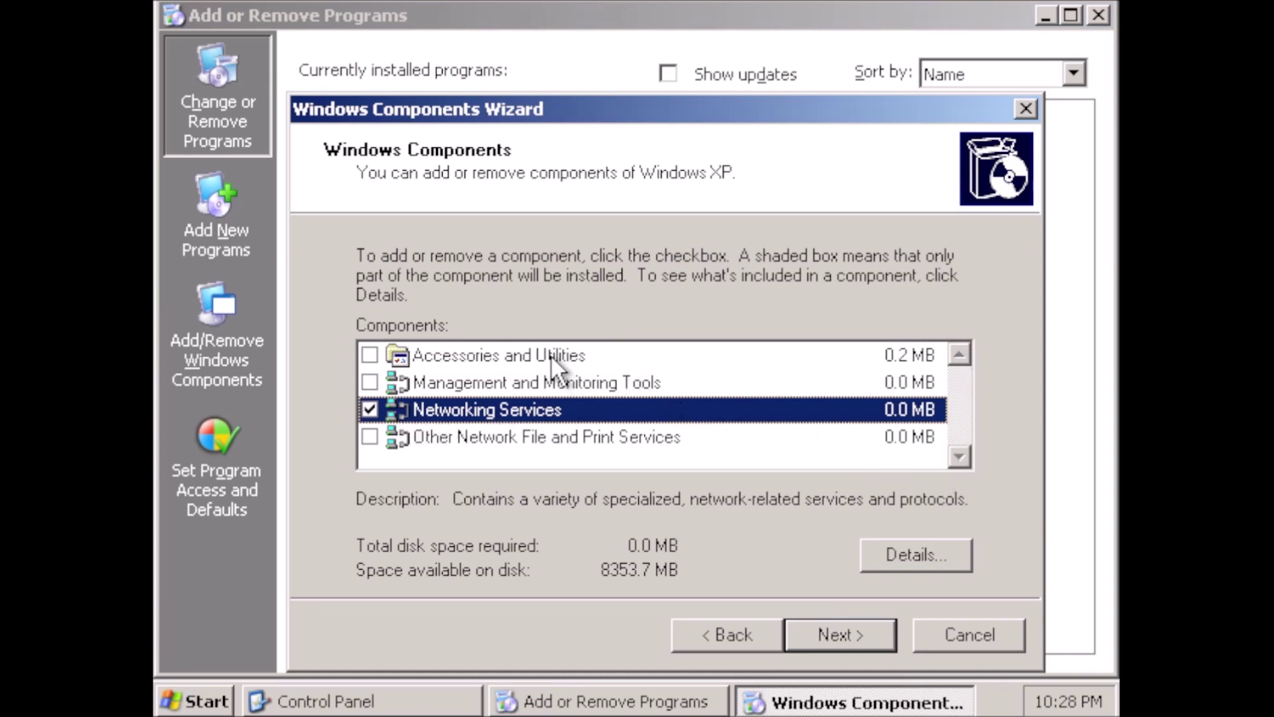
pyautogui.click(547, 383)
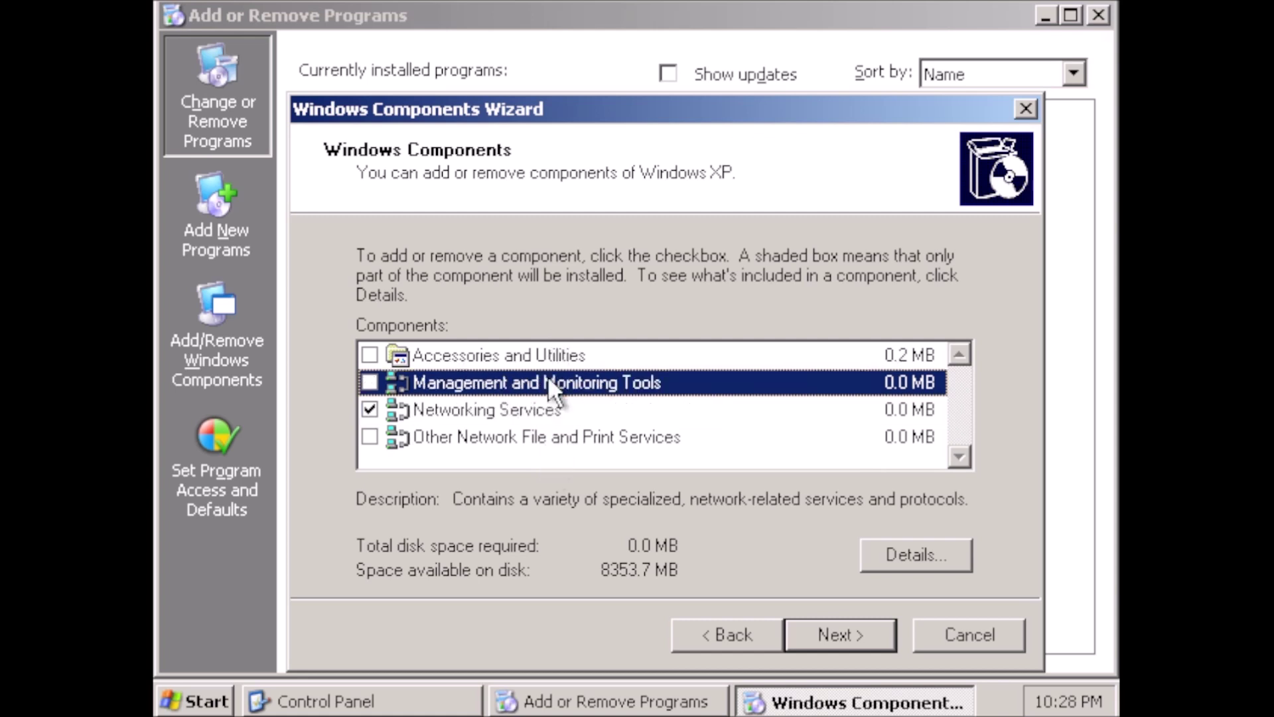
pyautogui.click(548, 408)
pyautogui.click(558, 436)
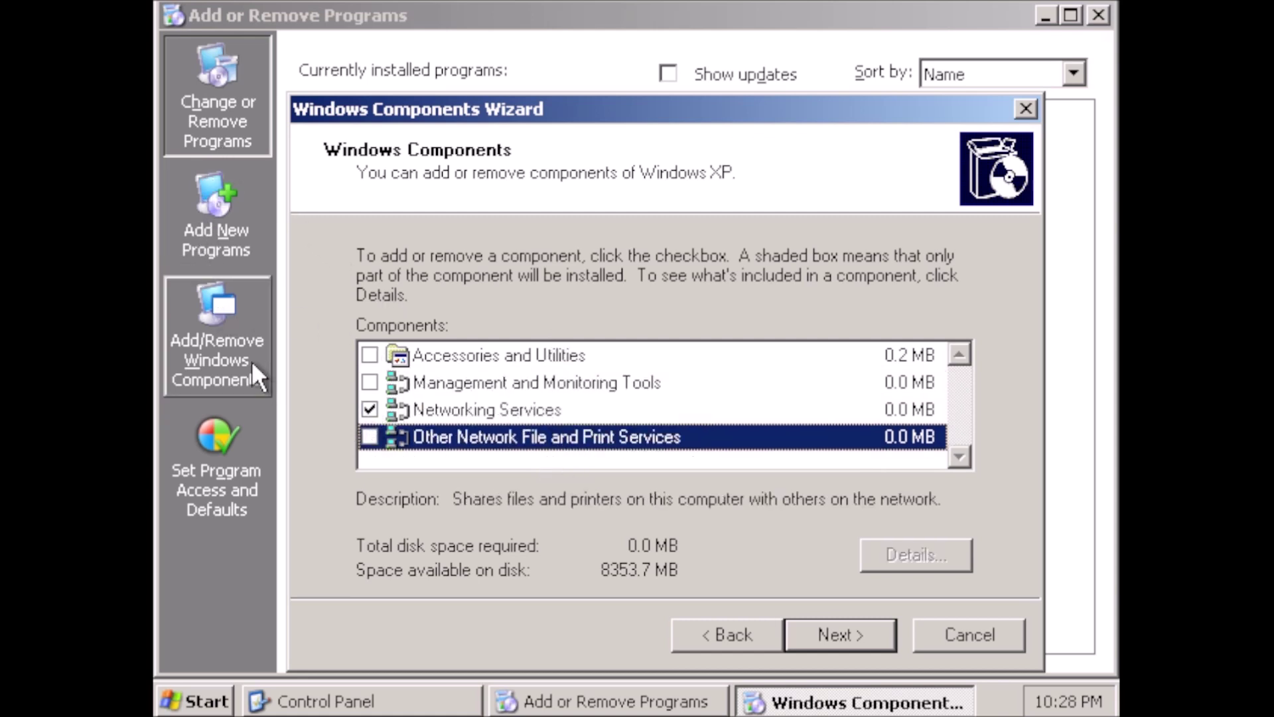
pyautogui.click(229, 340)
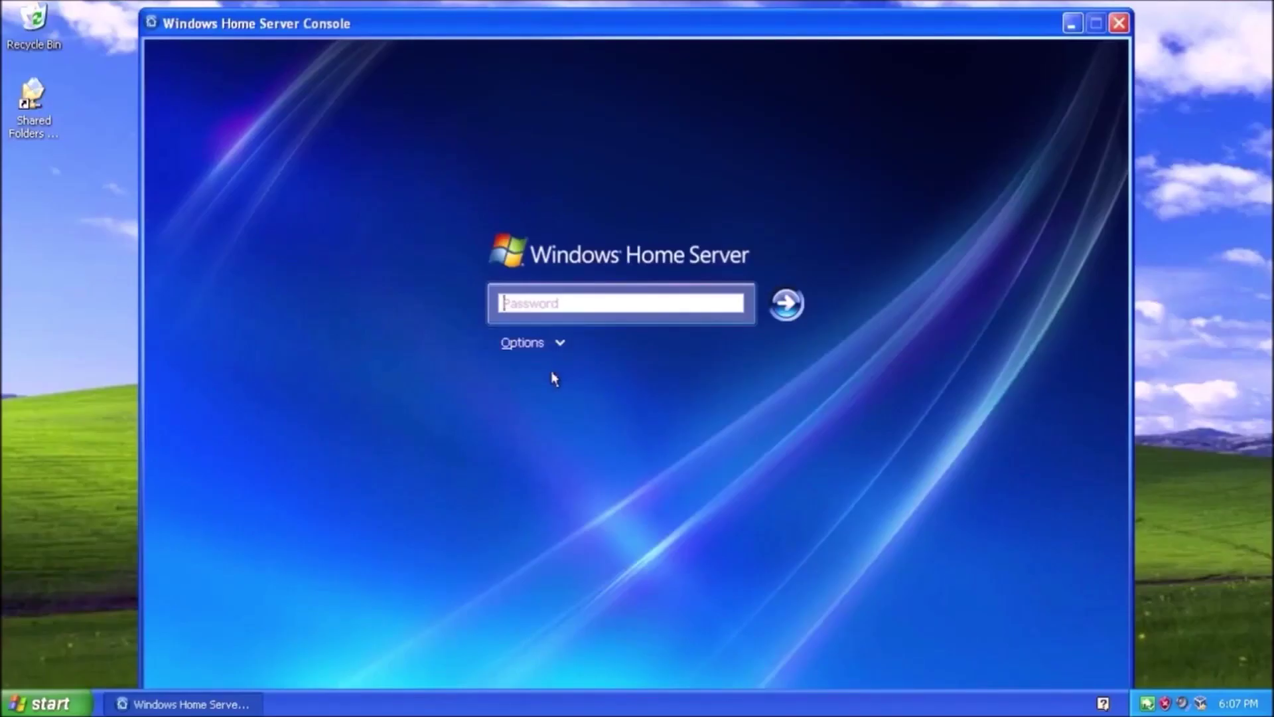
# Sign in with the password and show the backup options for RETROPC.
pyautogui.write('********')
pyautogui.click(786, 303)
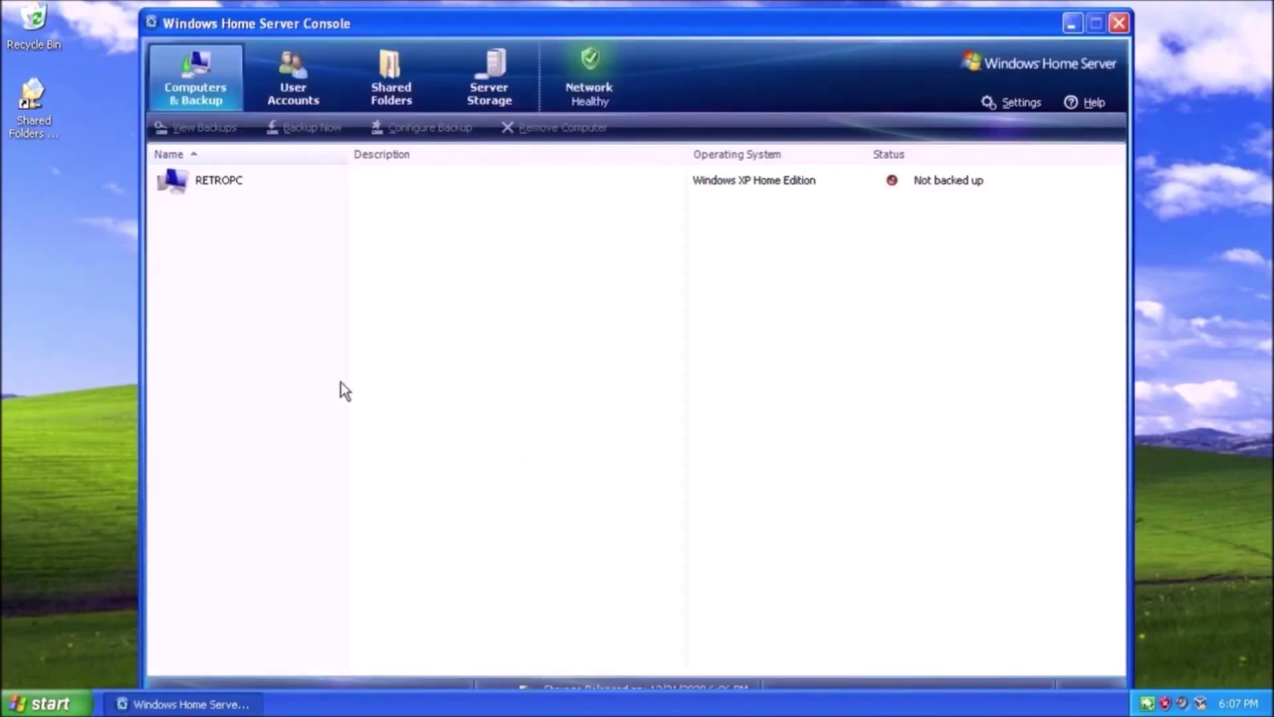
pyautogui.rightClick(231, 189)
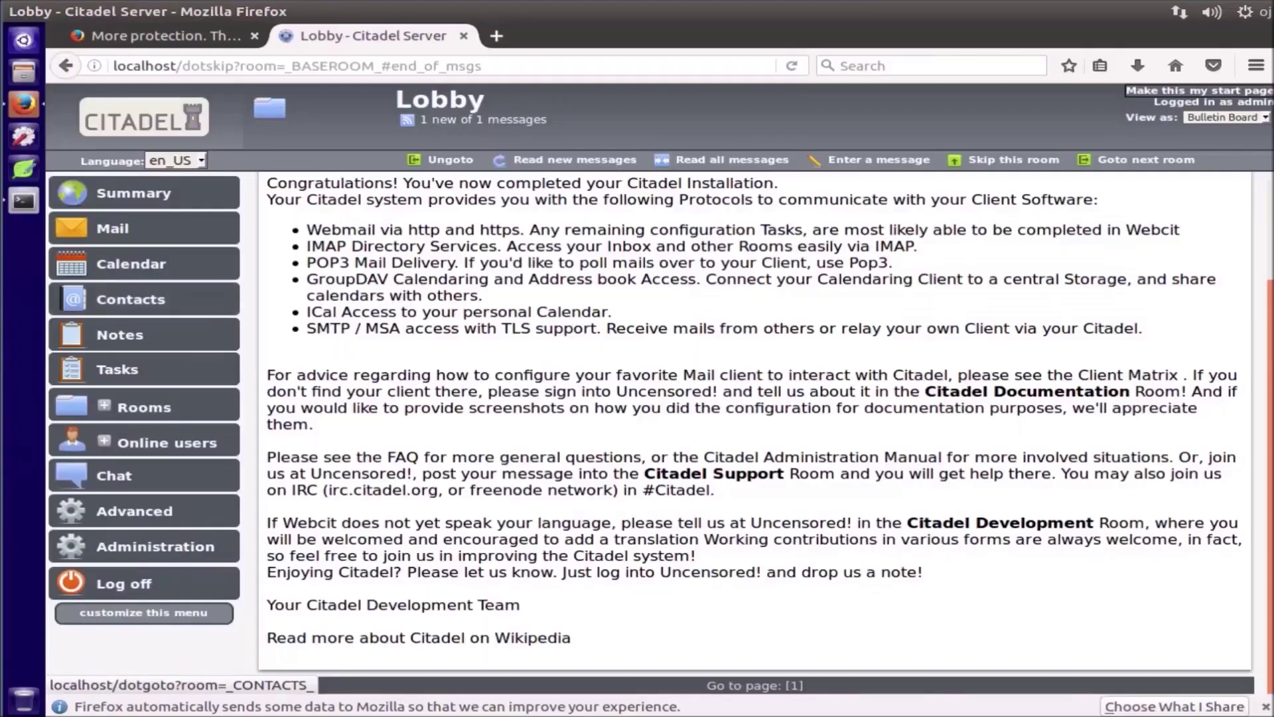
# Step through Citadel's Mail, Calendar and Notes pages to reach Tasks.
pyautogui.click(125, 229)
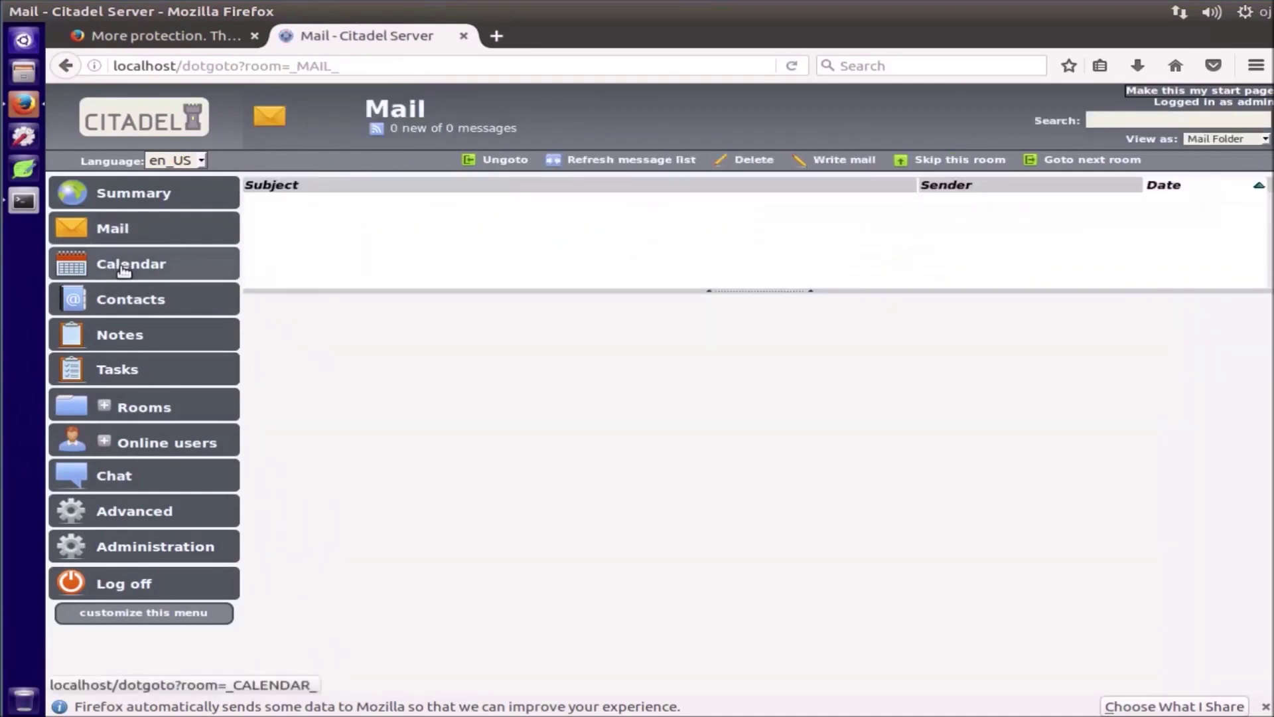
pyautogui.click(123, 268)
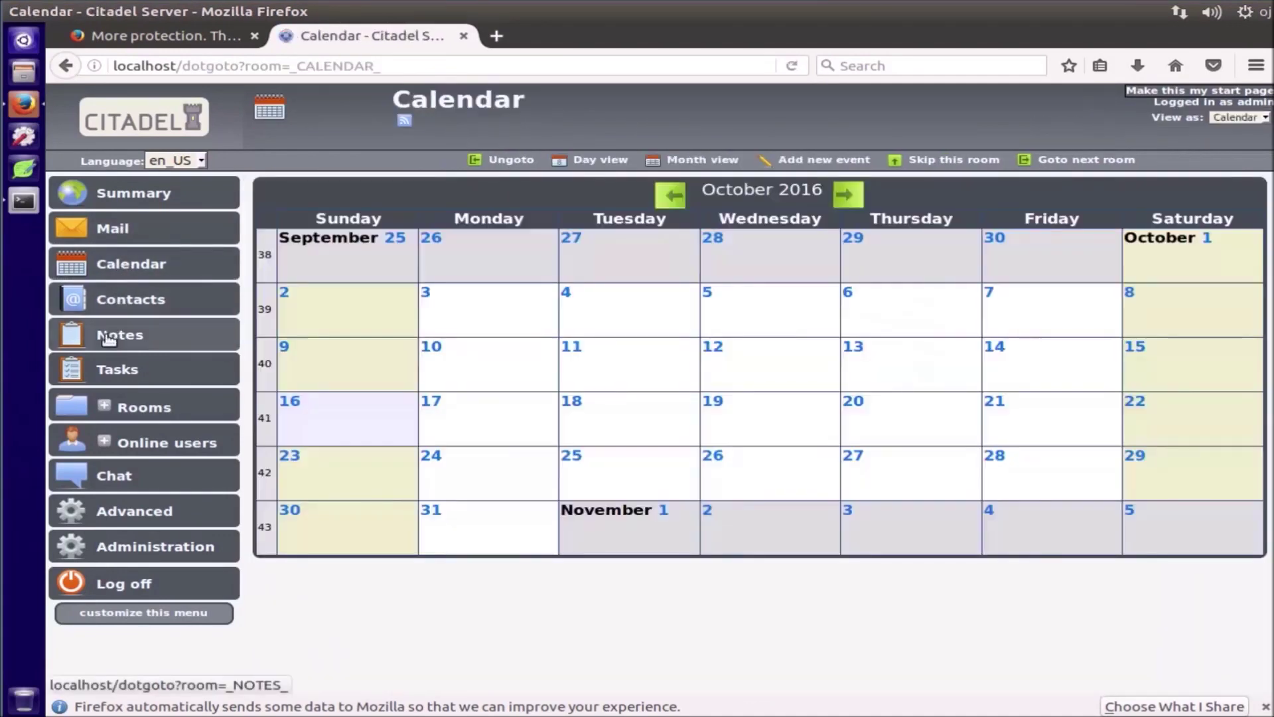
pyautogui.click(109, 337)
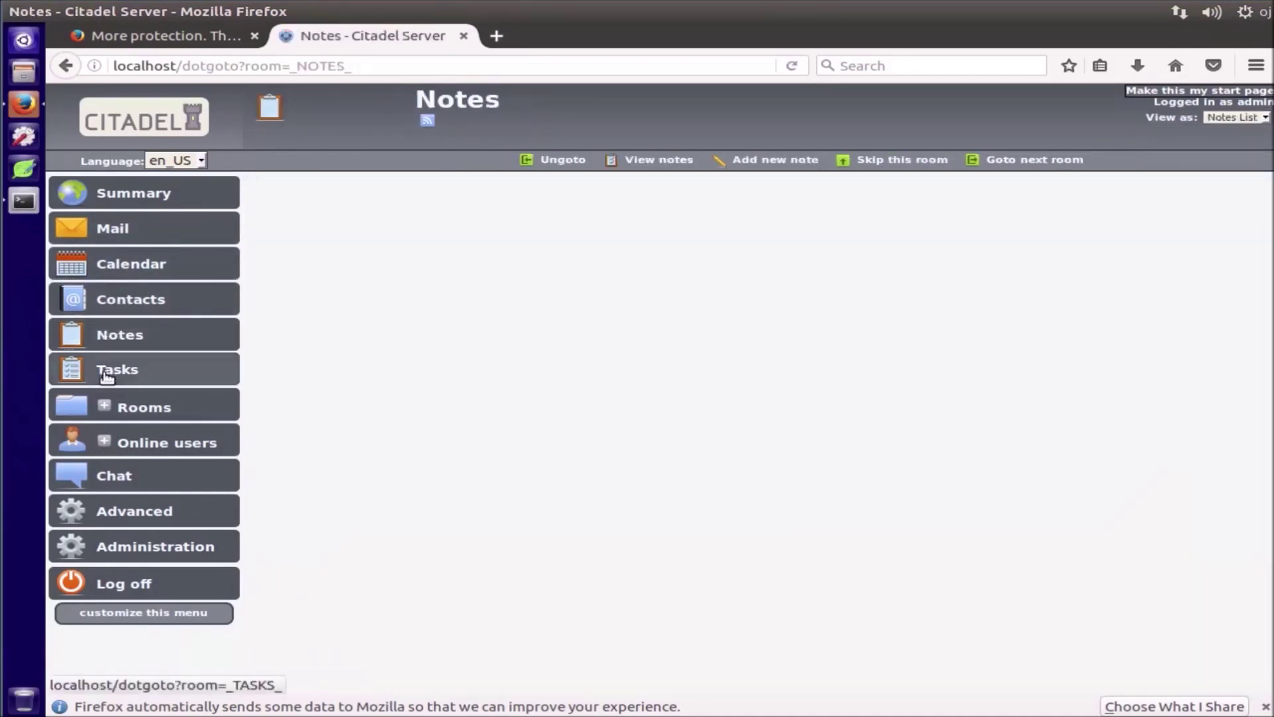
pyautogui.click(105, 372)
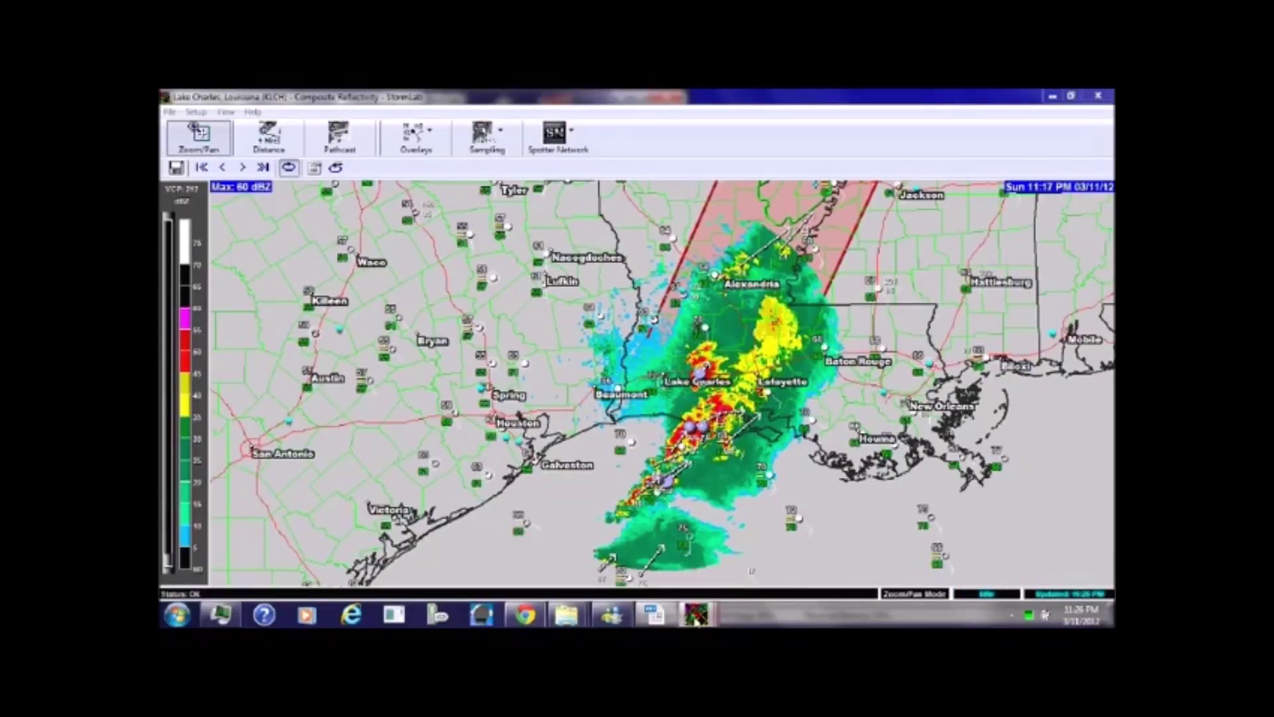
# Bring StormLab's Storm Cell Data window to the front from its taskbar thumbnail.
pyautogui.moveTo(697, 614)
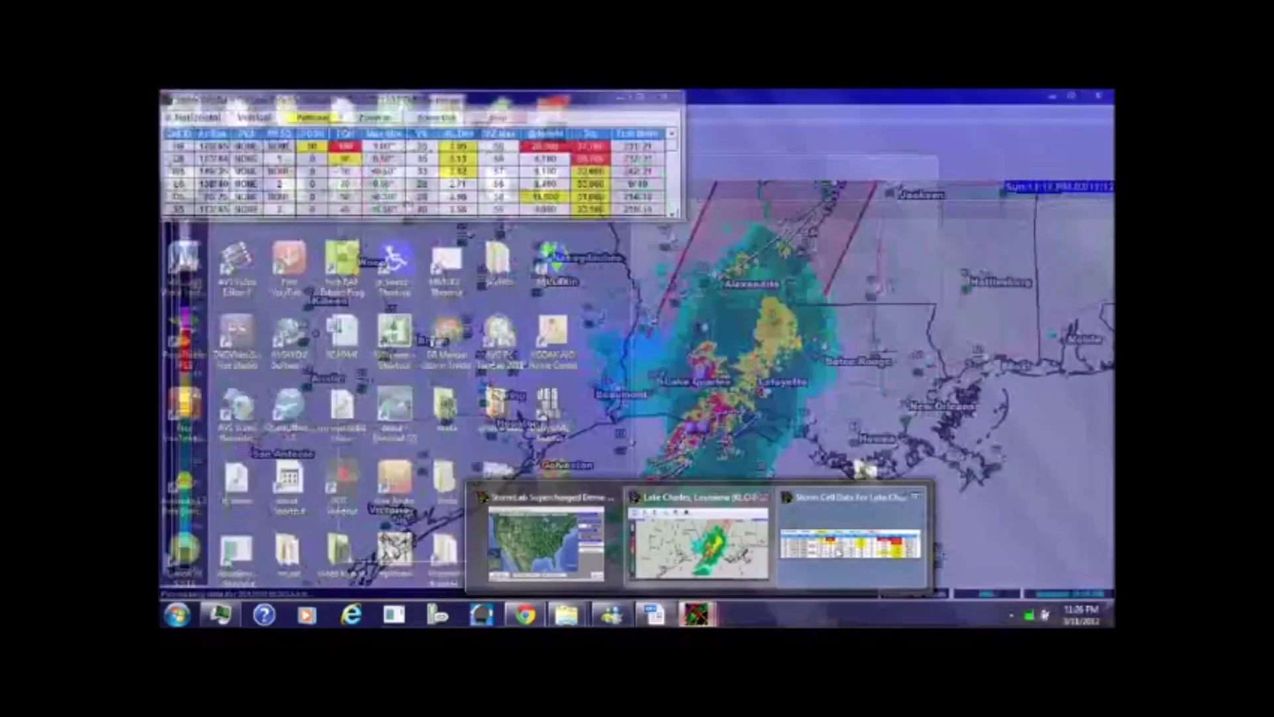
pyautogui.click(838, 550)
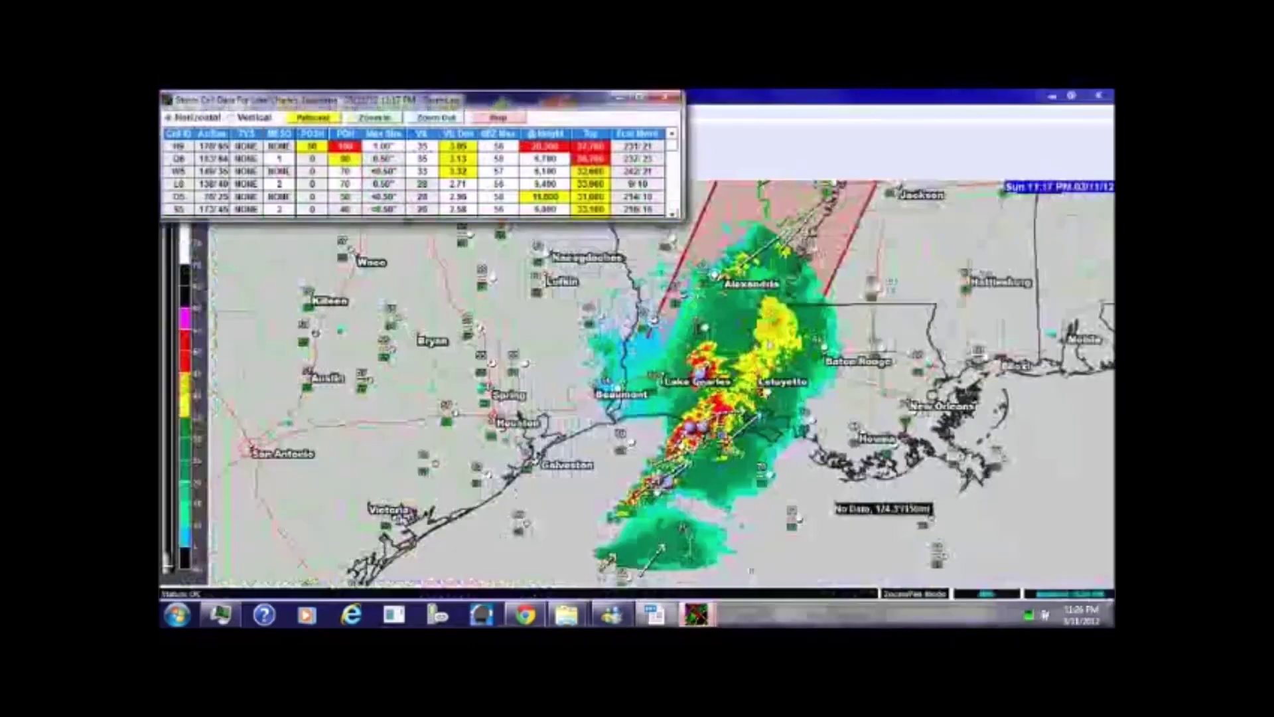